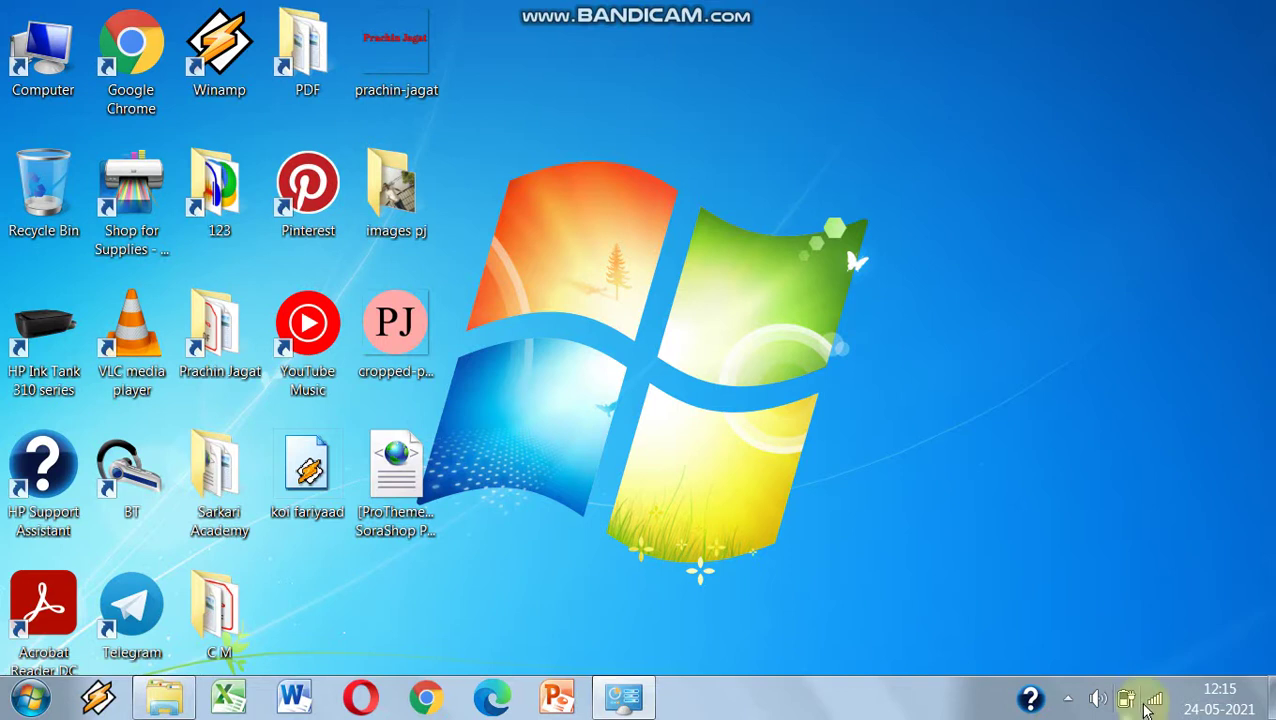
- Open the Taskbar and Start Menu properties through Control Panel, leaving only that dialog open in the middle of the desktop
left_click(30, 697)
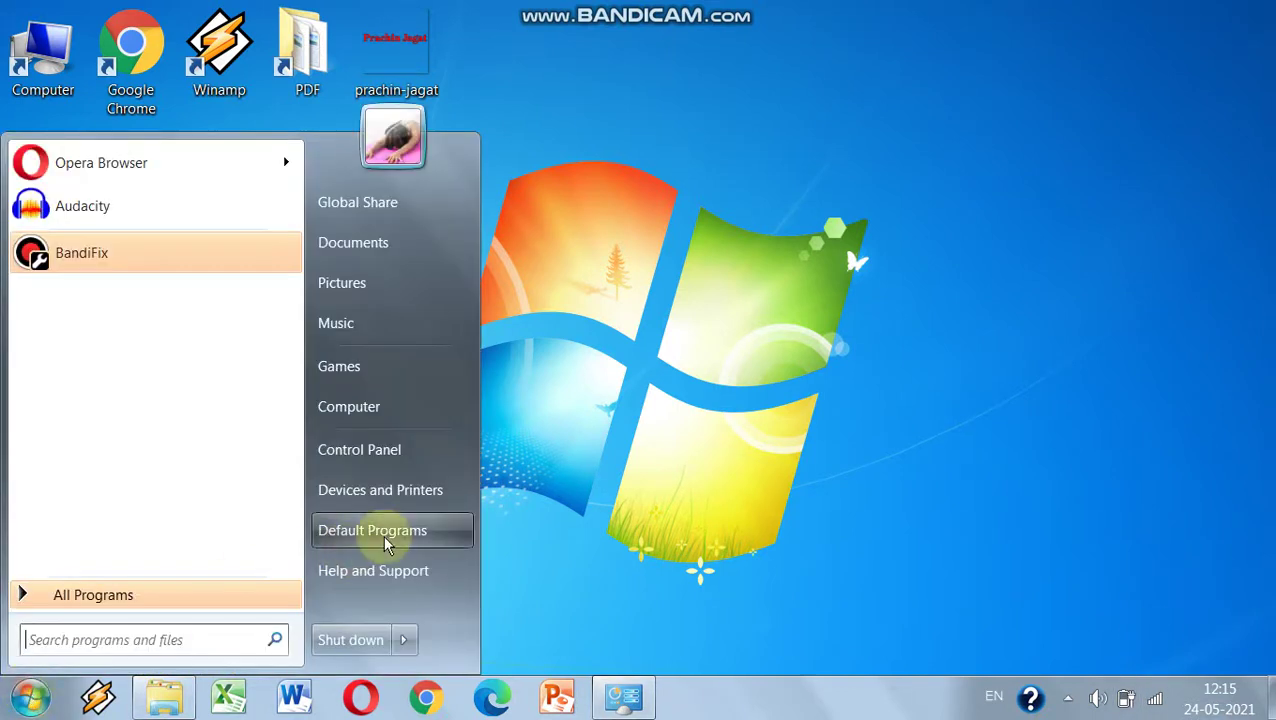
left_click(360, 449)
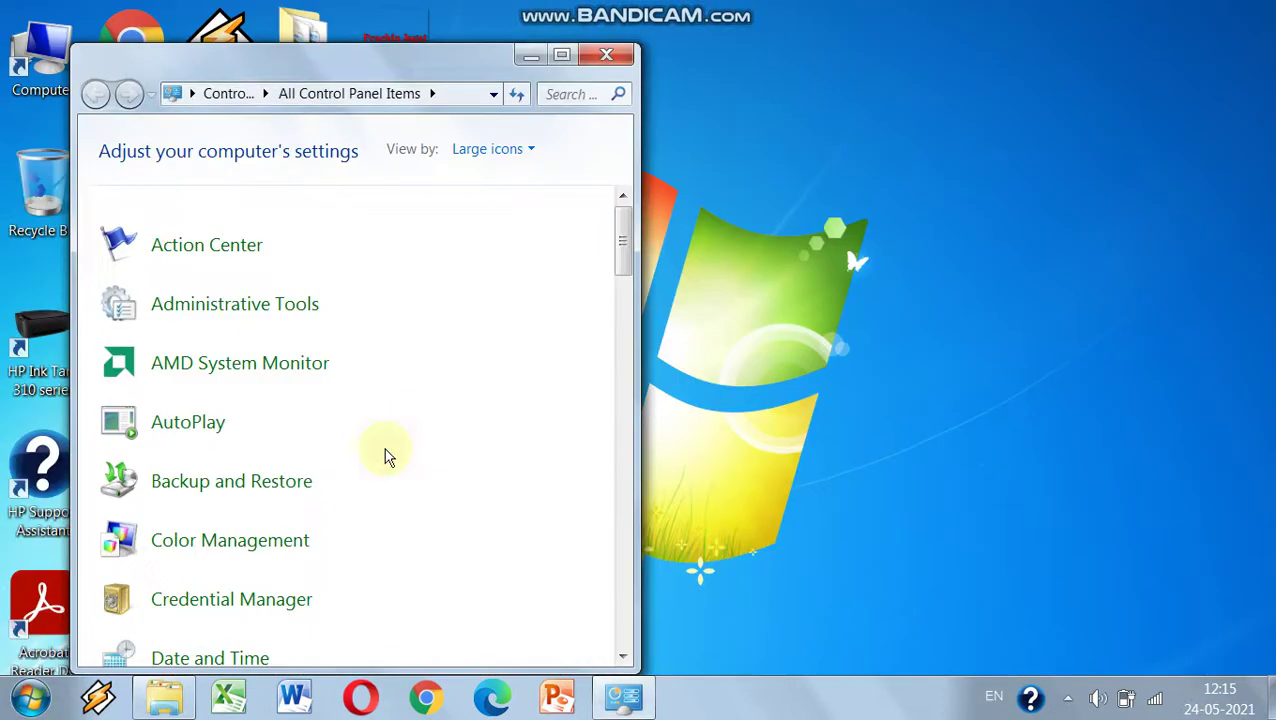
left_click(560, 55)
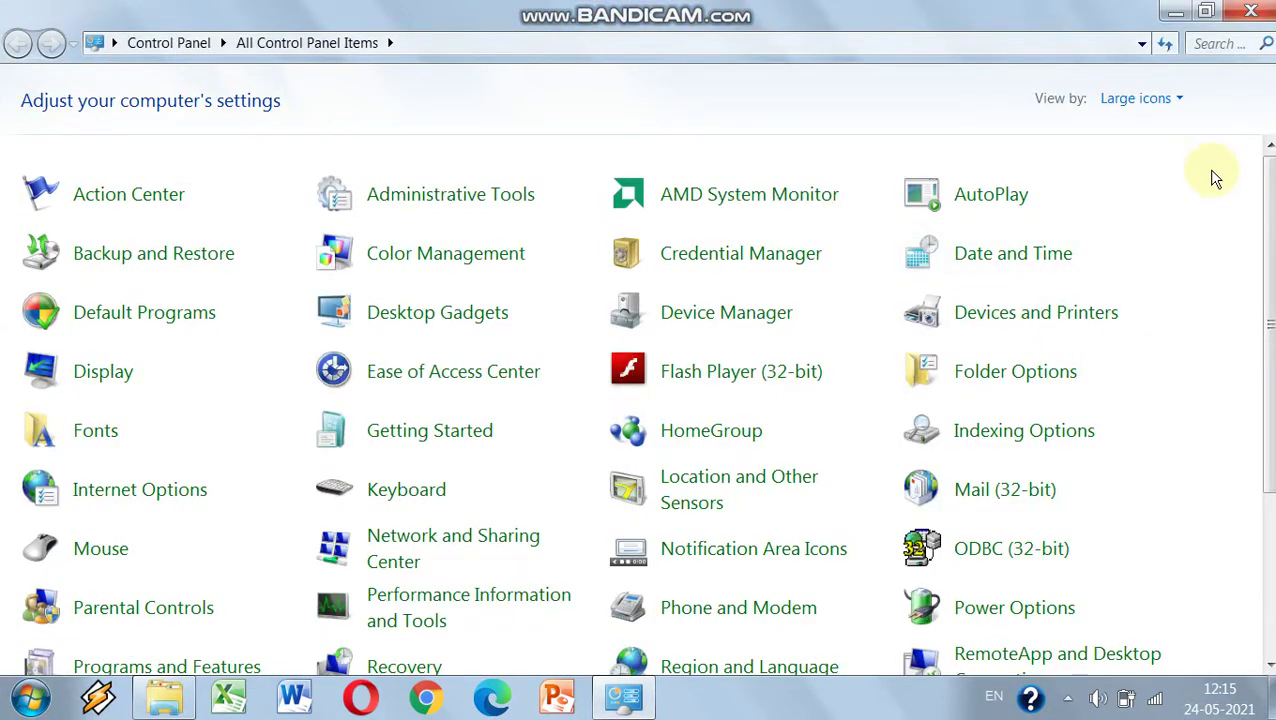
scroll(1218, 172, "down", 5)
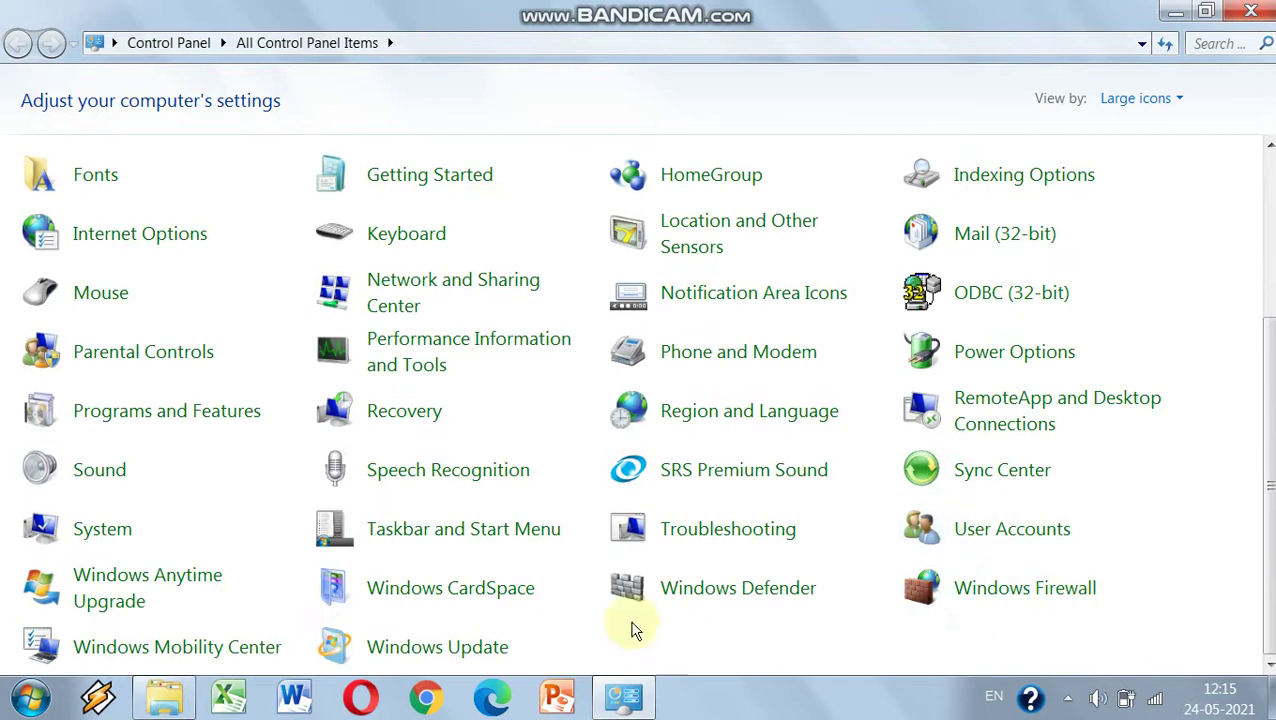
left_click(440, 533)
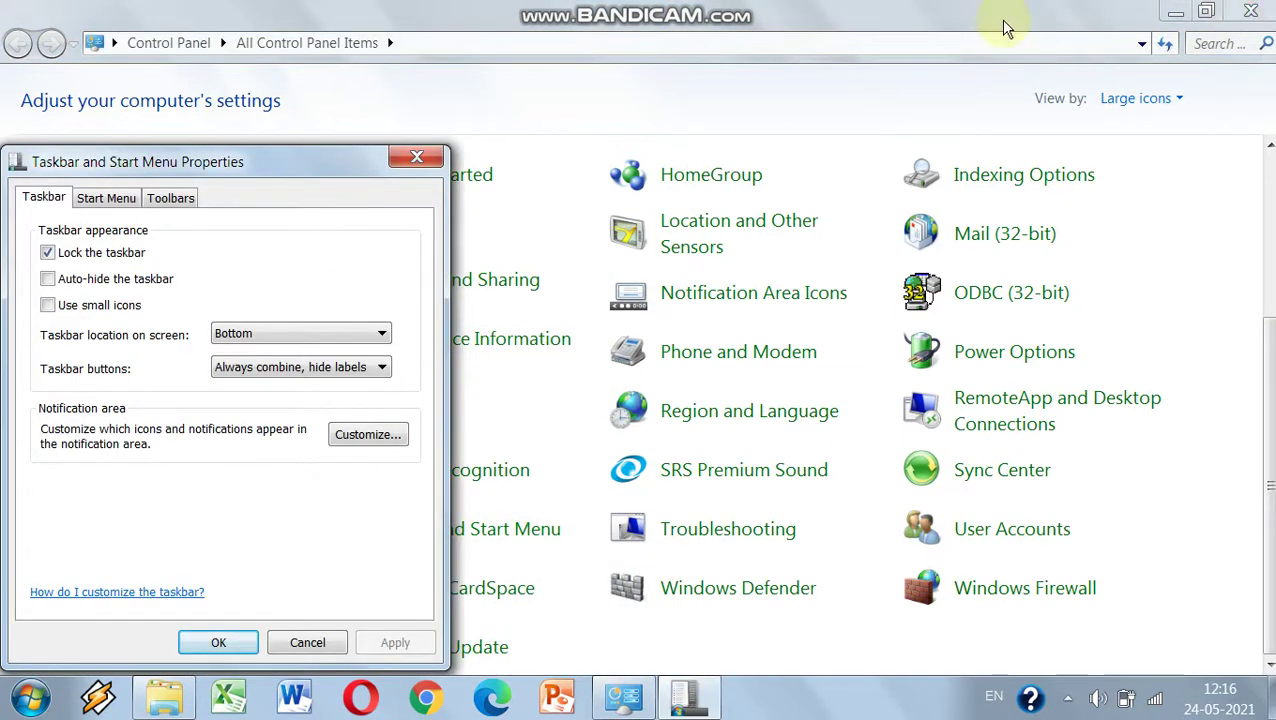
left_click(1255, 10)
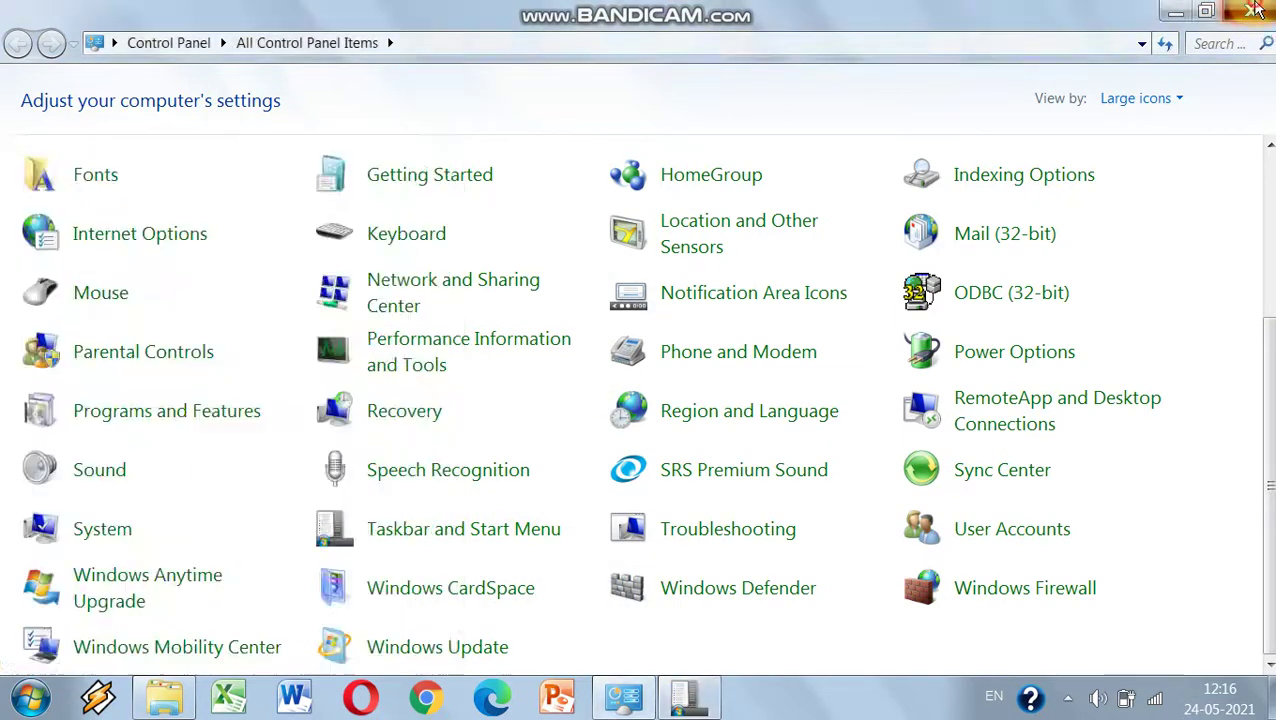
left_click_drag(212, 168, 640, 79)
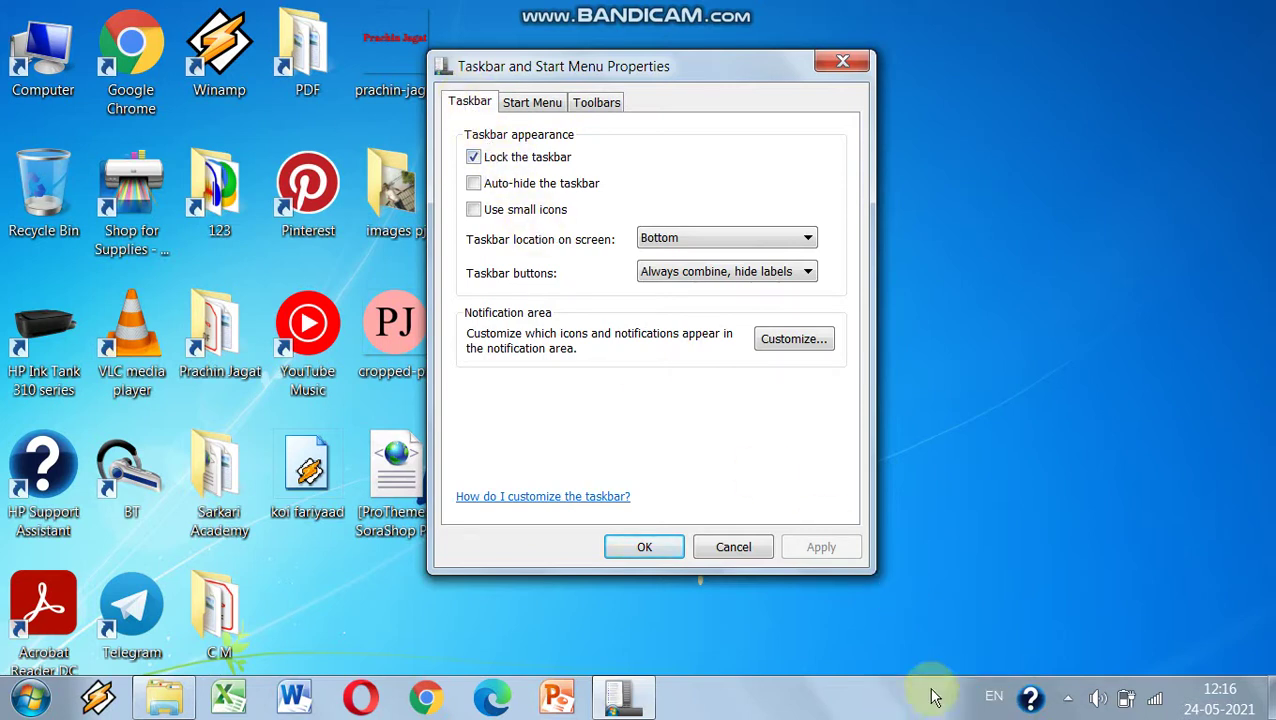
- Unlock the taskbar, apply the change, and shift the language bar divider along the taskbar
left_click(487, 162)
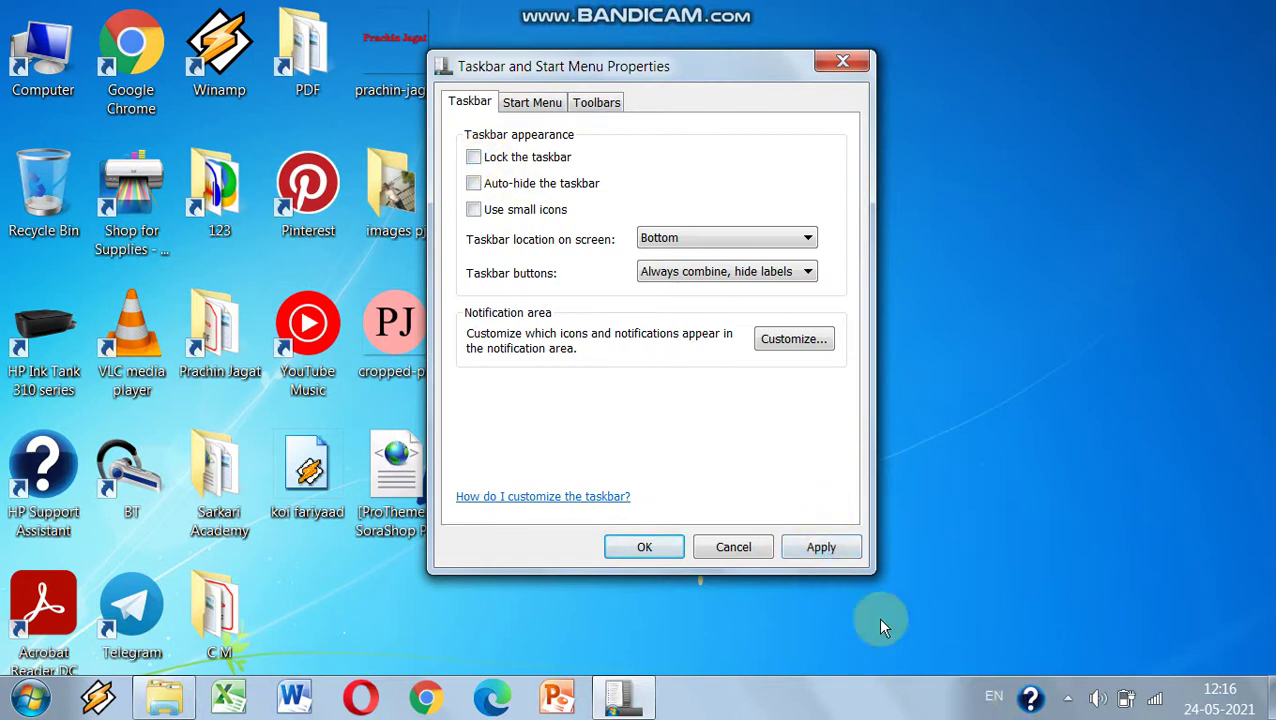
left_click(821, 548)
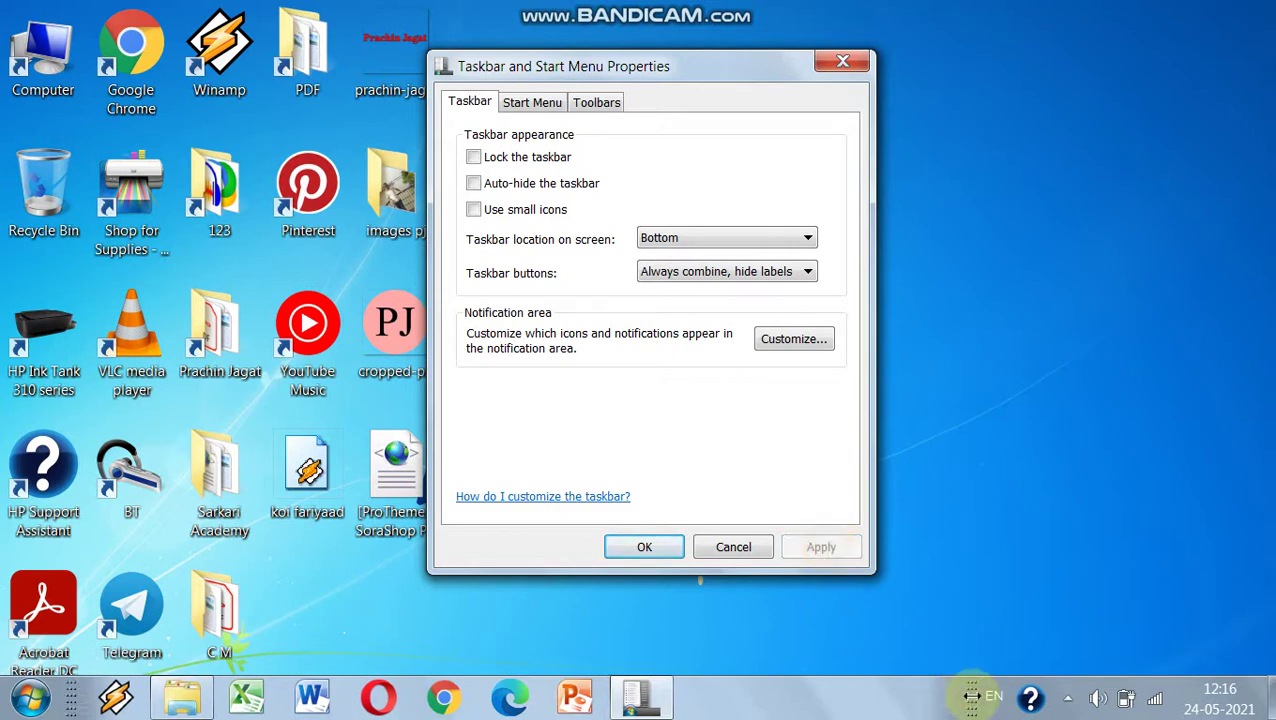
left_click_drag(971, 678, 911, 692)
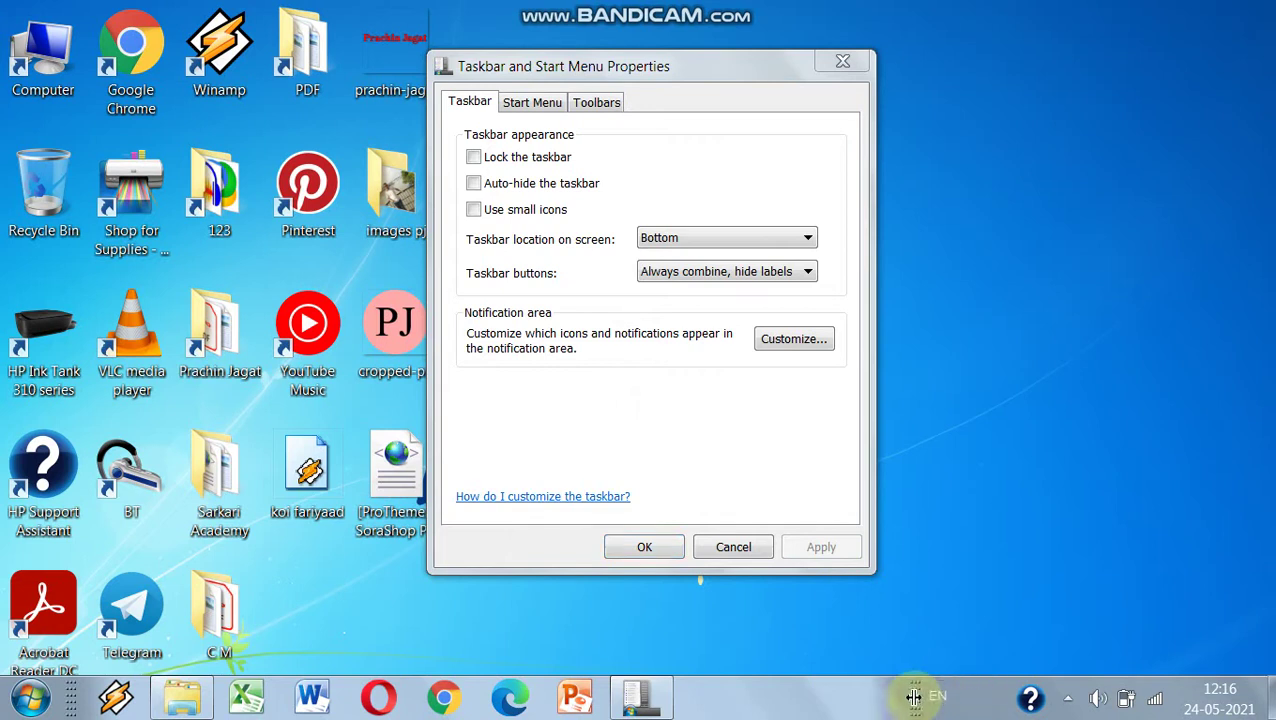
- Lock the taskbar again and apply the setting
left_click(516, 160)
left_click(819, 547)
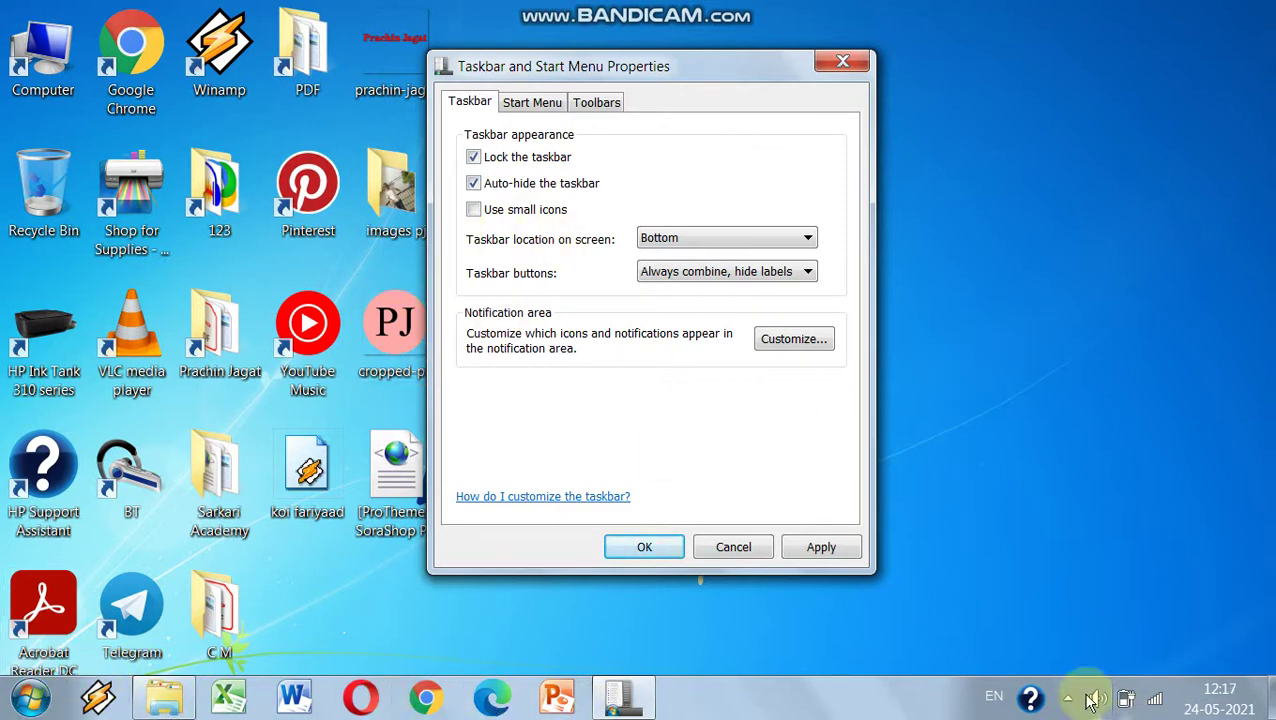
- Turn on auto-hide for the taskbar, apply it, and bring up the Start menu to test the hidden taskbar
left_click(507, 190)
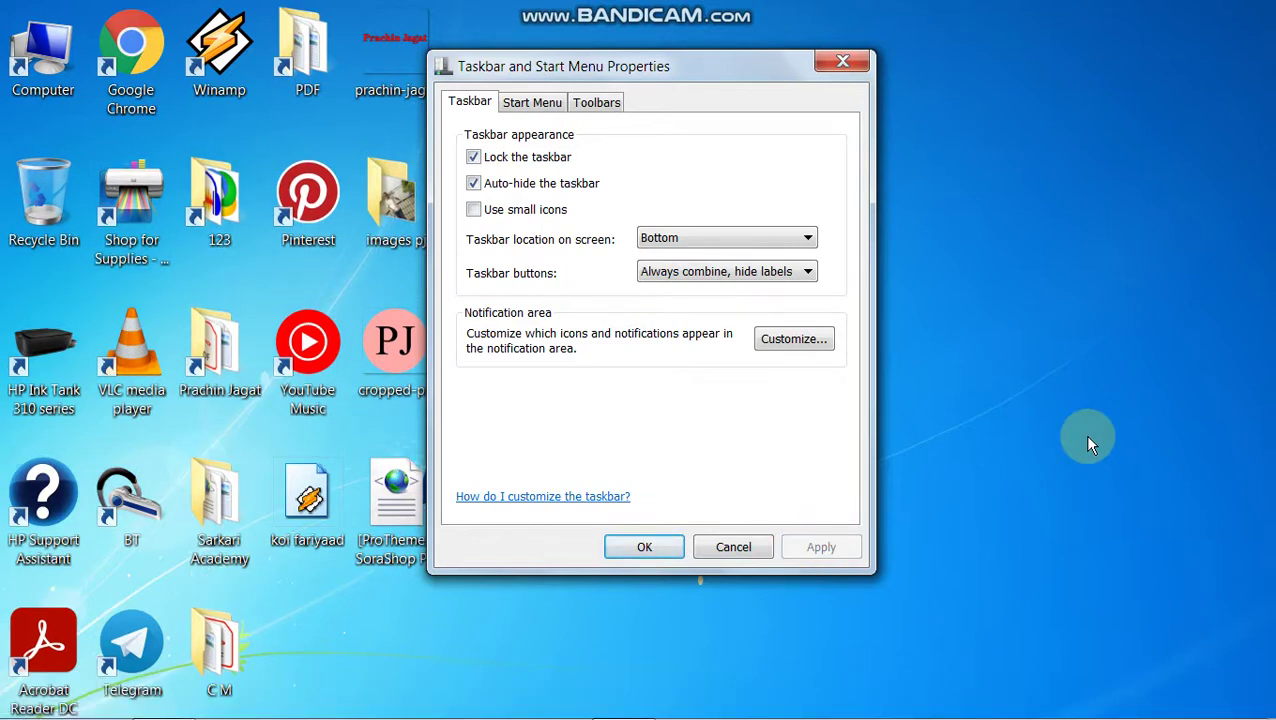
key("super")
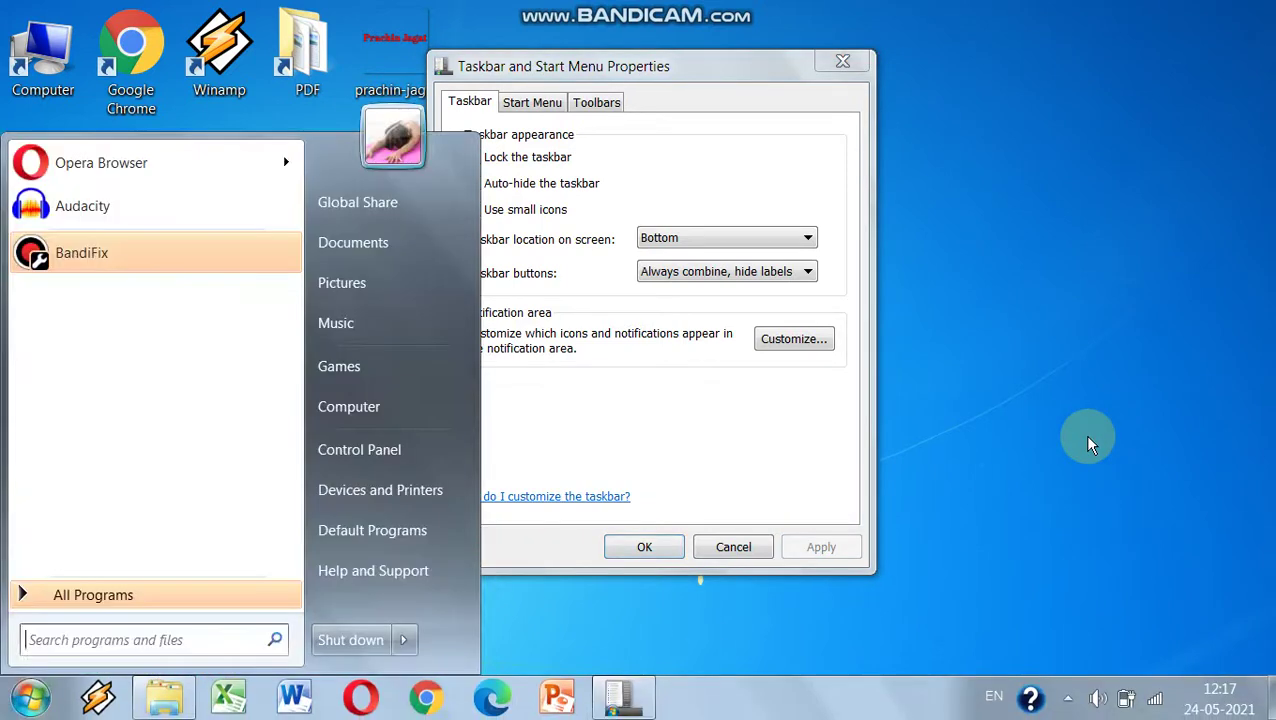
left_click(738, 650)
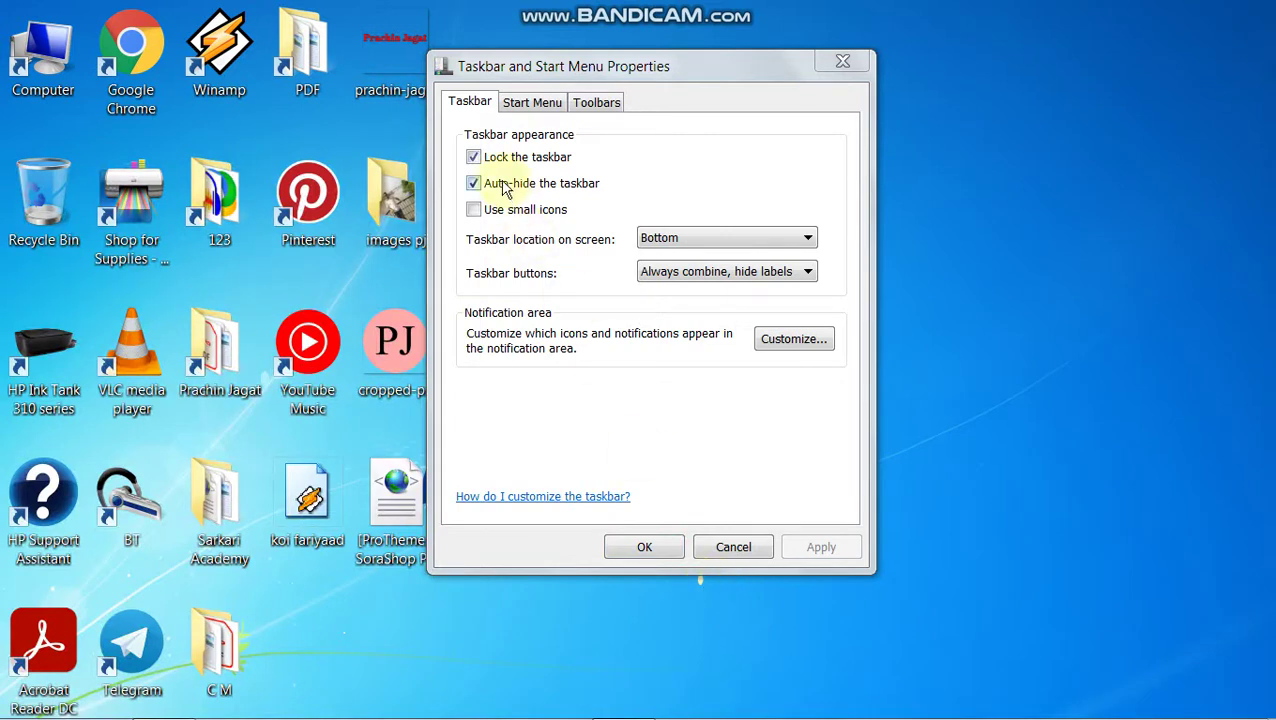
key("super")
key("super")
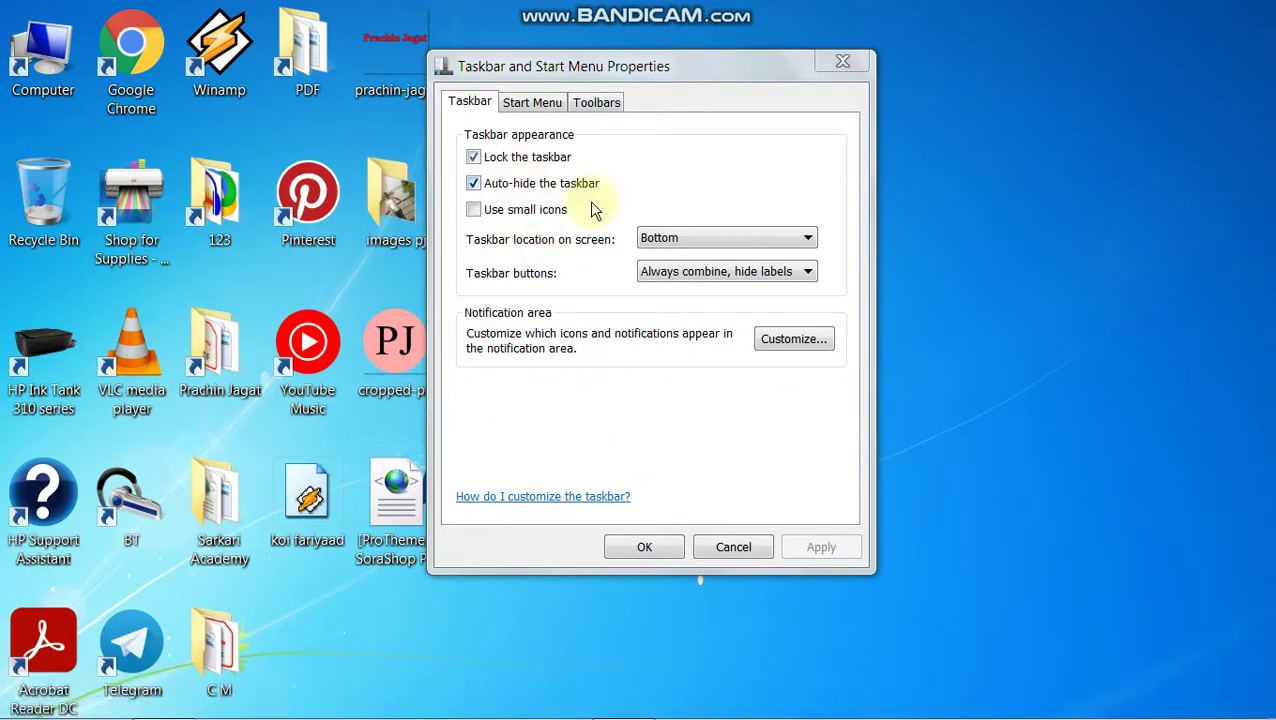
- Turn off taskbar auto-hide and apply the change
left_click(528, 186)
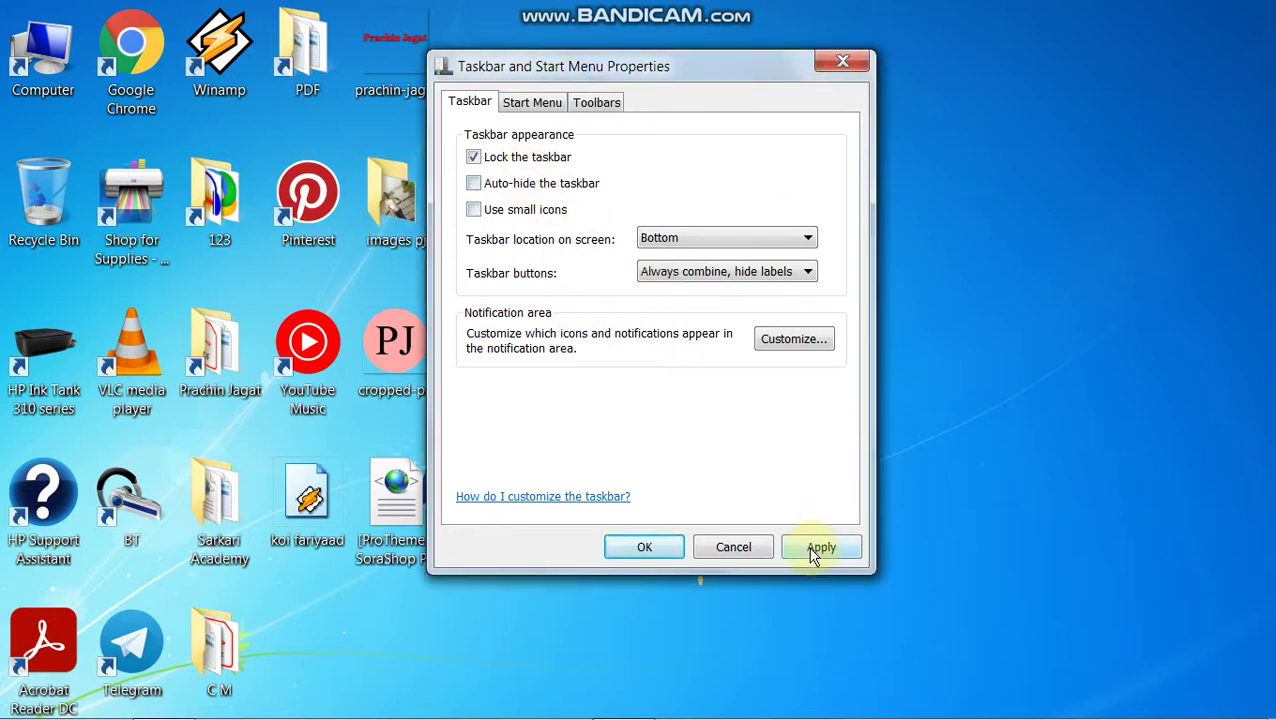
left_click(818, 550)
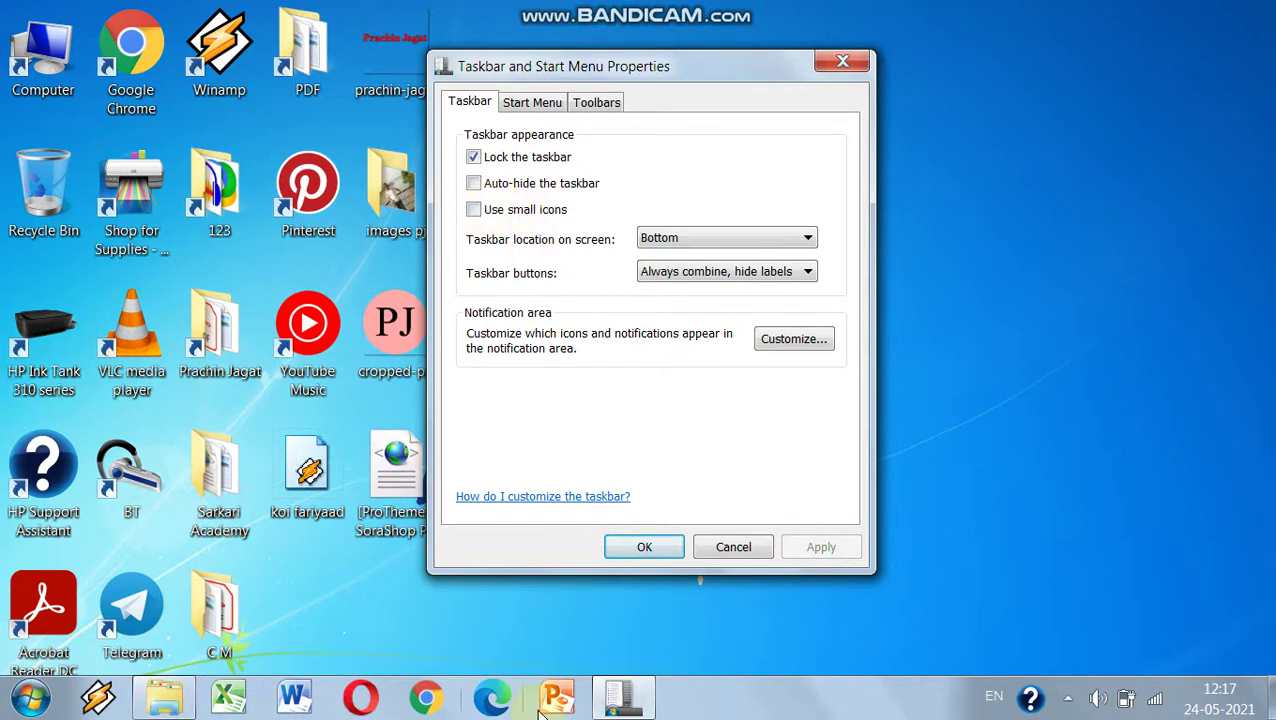
- Apply small icons to the taskbar, and restore the regular icon size
left_click(481, 211)
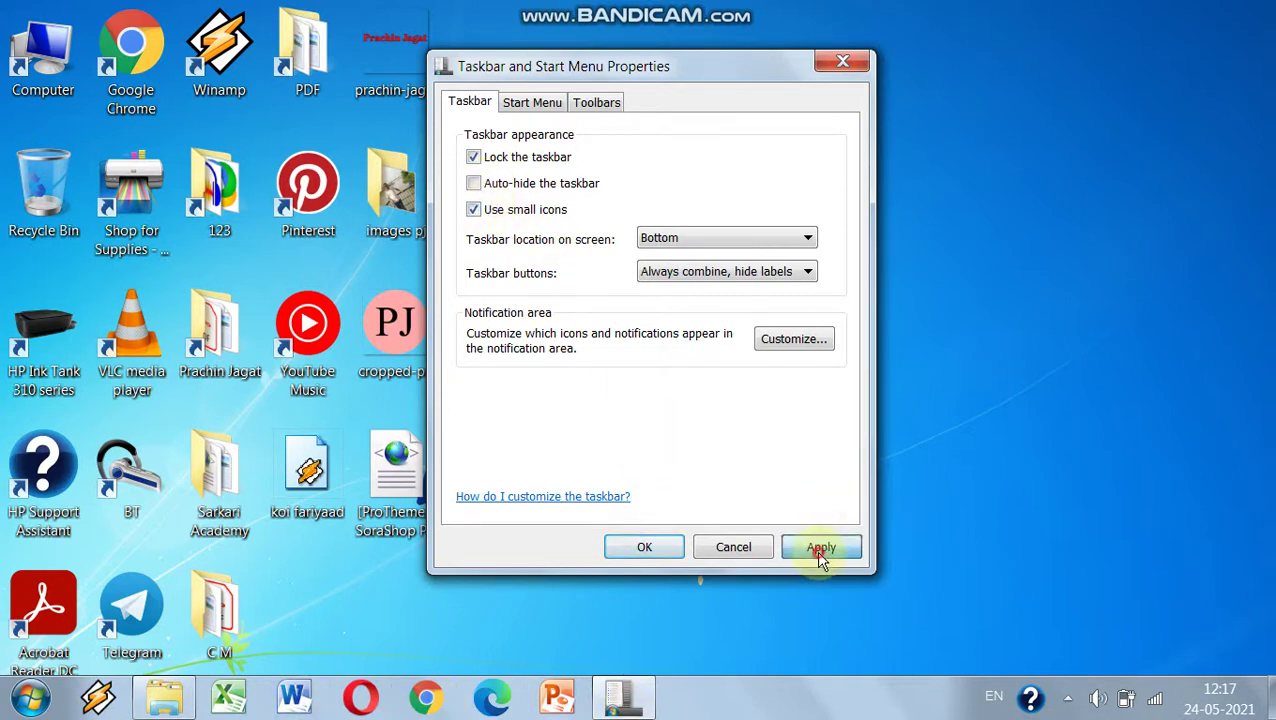
left_click(819, 552)
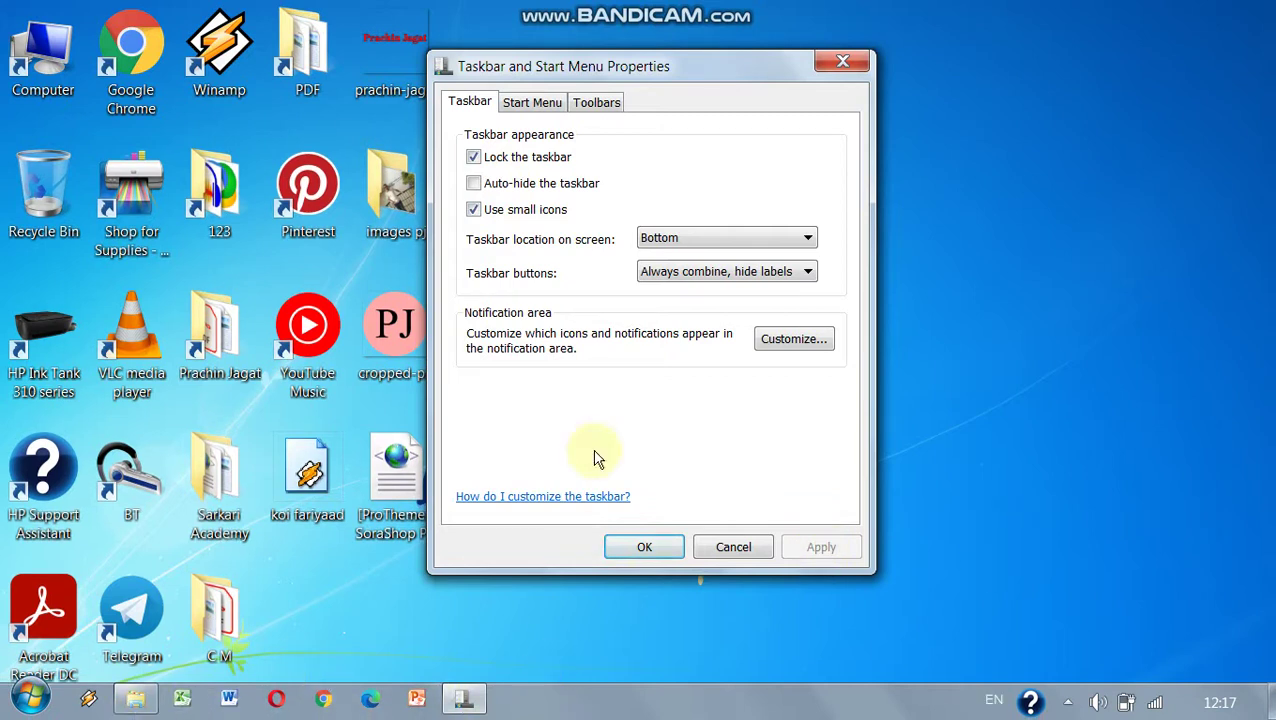
left_click(520, 210)
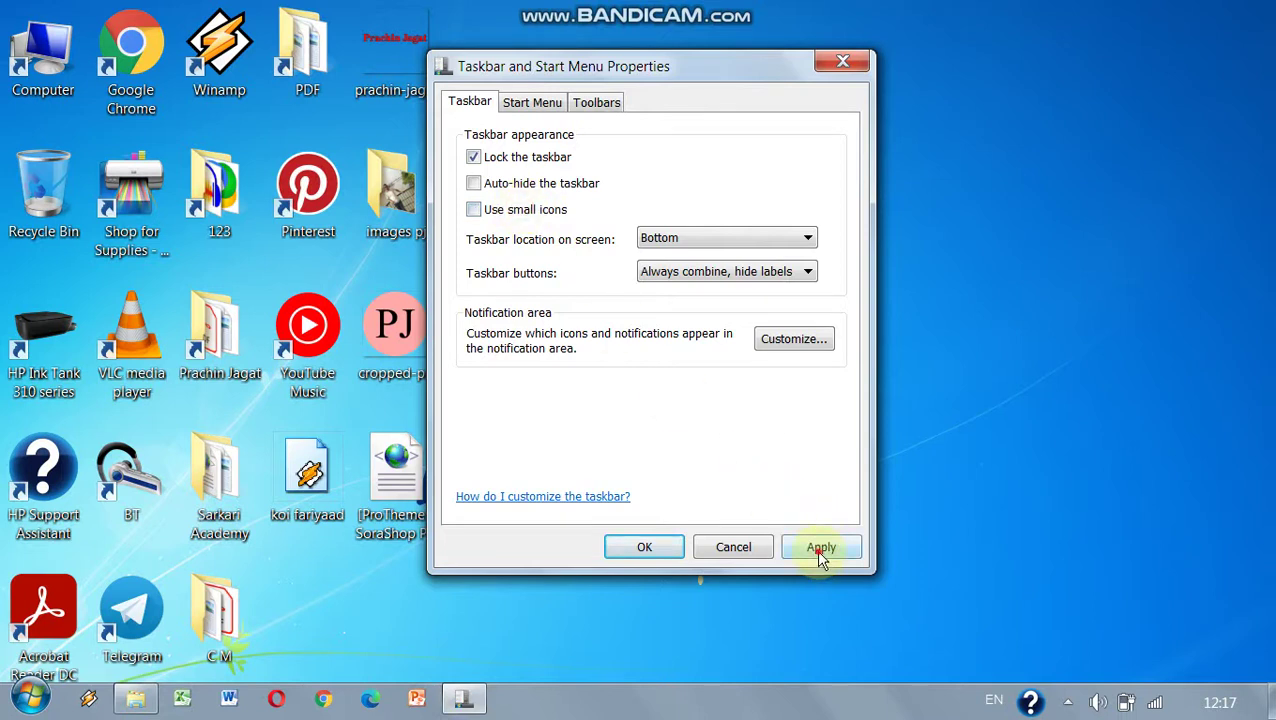
left_click(820, 550)
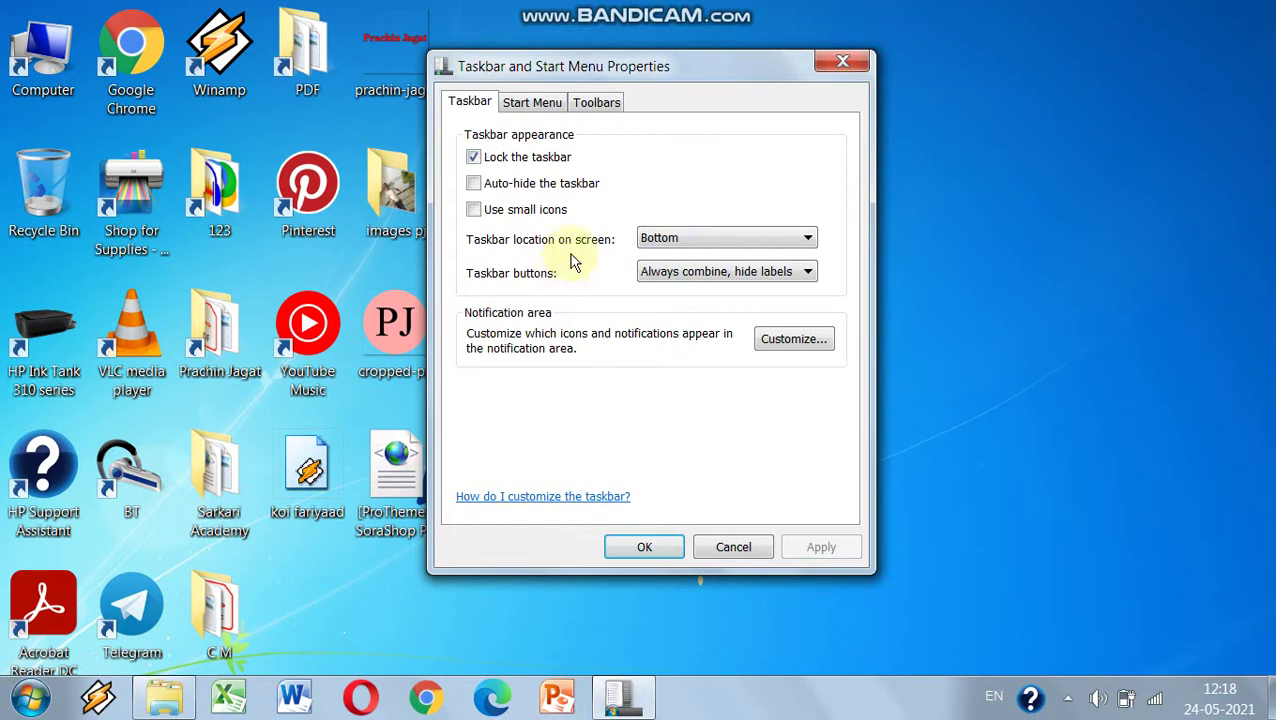
- Set the taskbar location on screen to Left and apply it
left_click(675, 238)
left_click(677, 239)
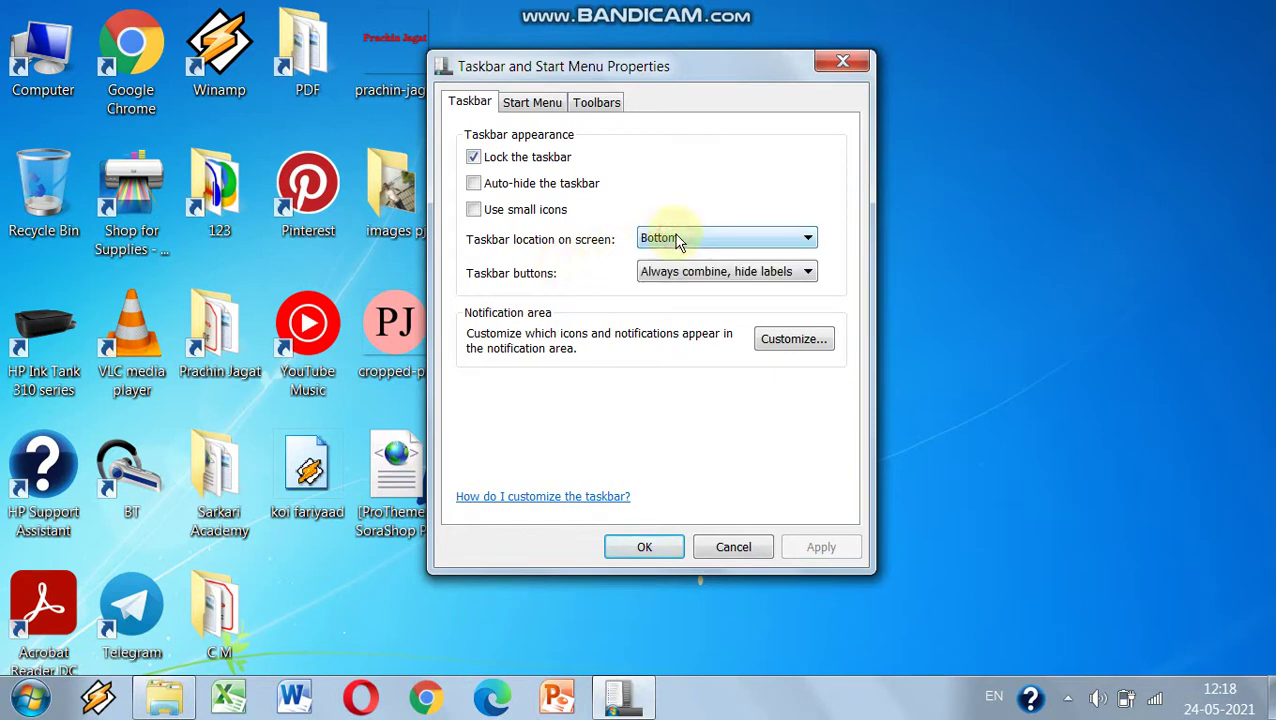
left_click(677, 240)
left_click(655, 271)
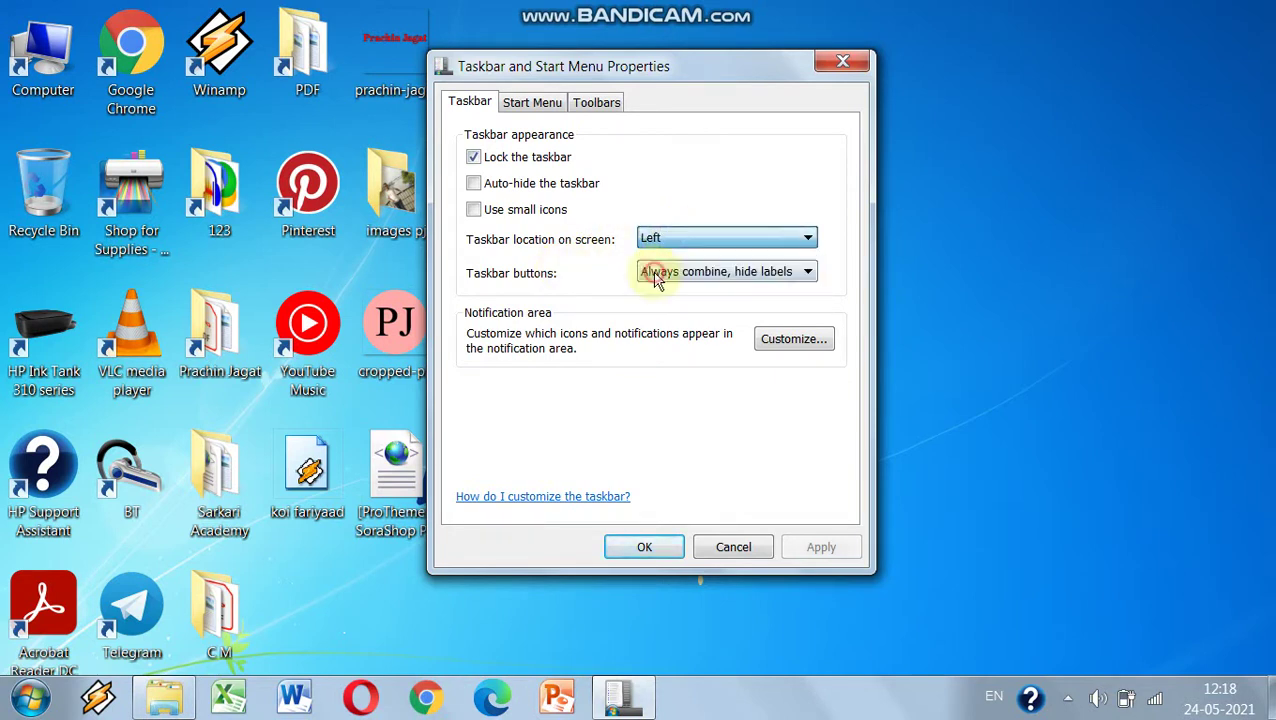
left_click(821, 547)
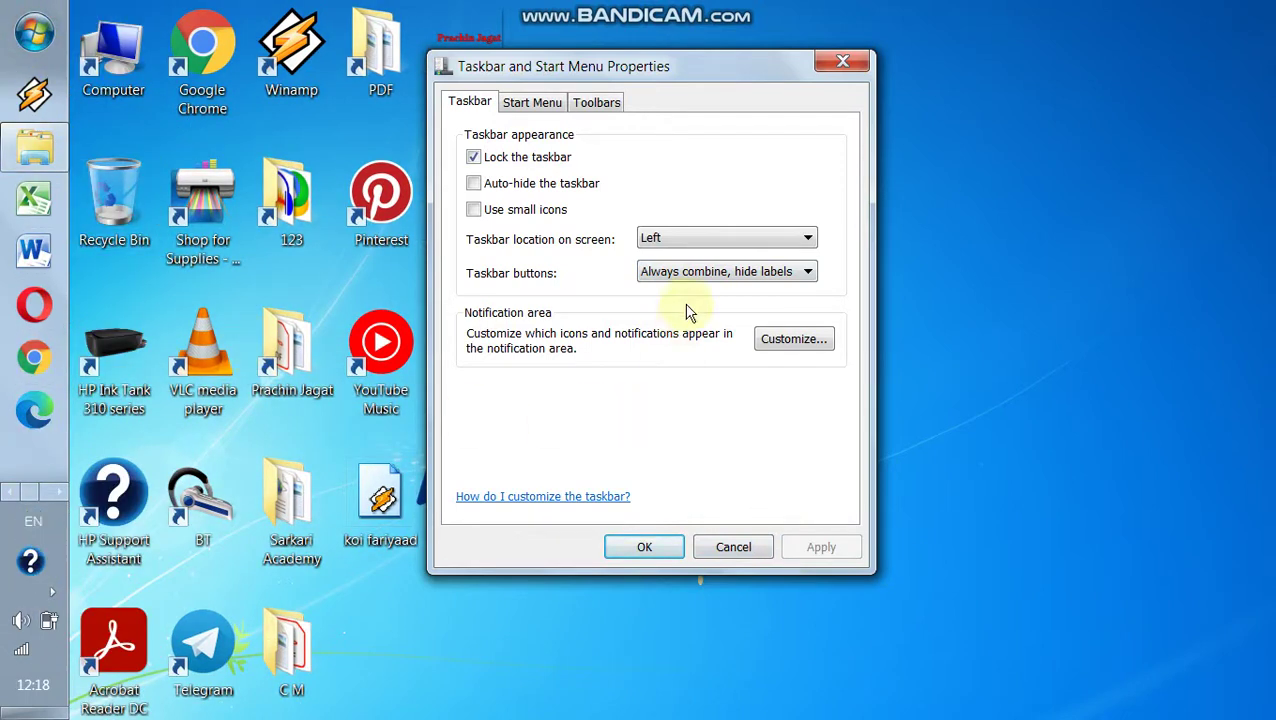
- Change the taskbar location on screen to Right and apply it
left_click(731, 240)
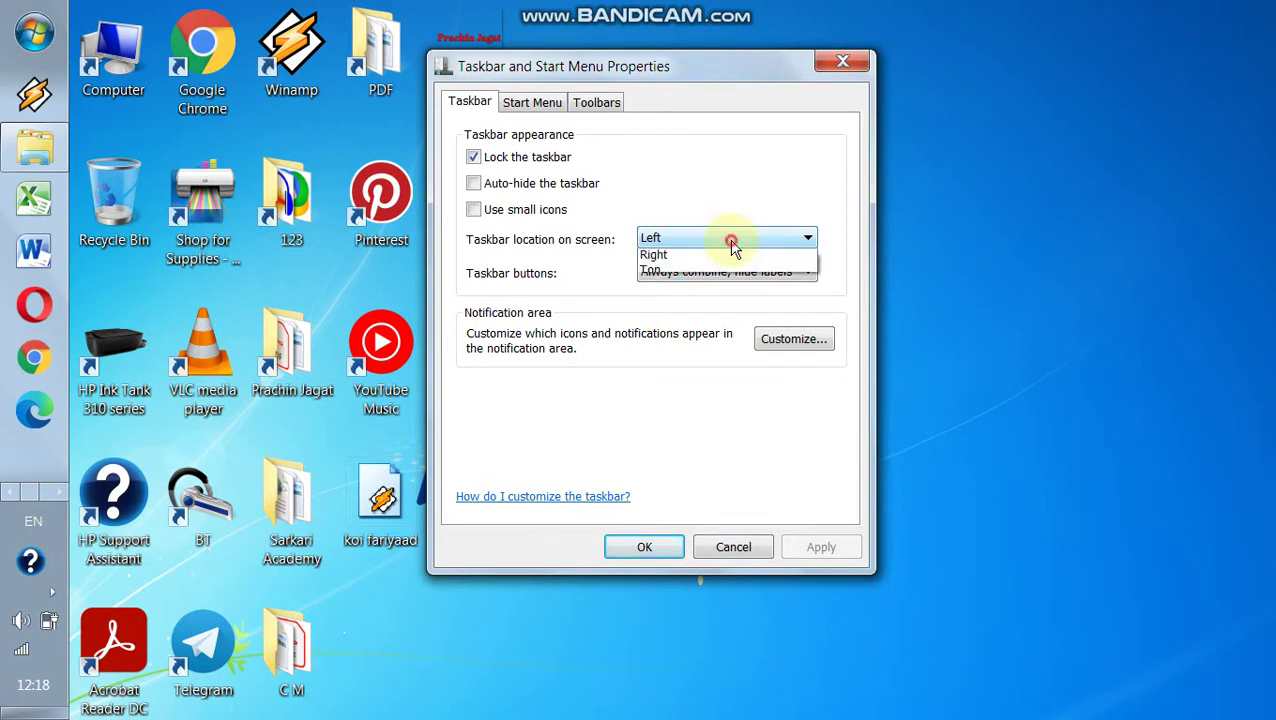
left_click(690, 289)
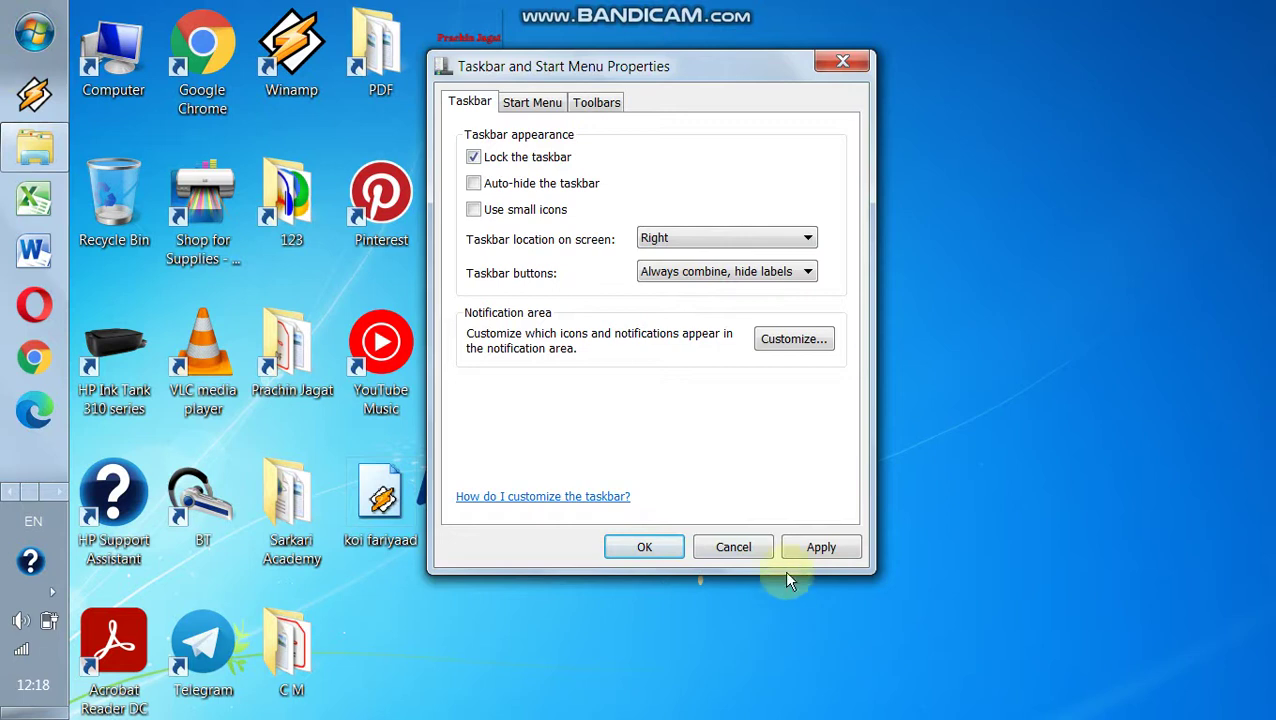
left_click(819, 548)
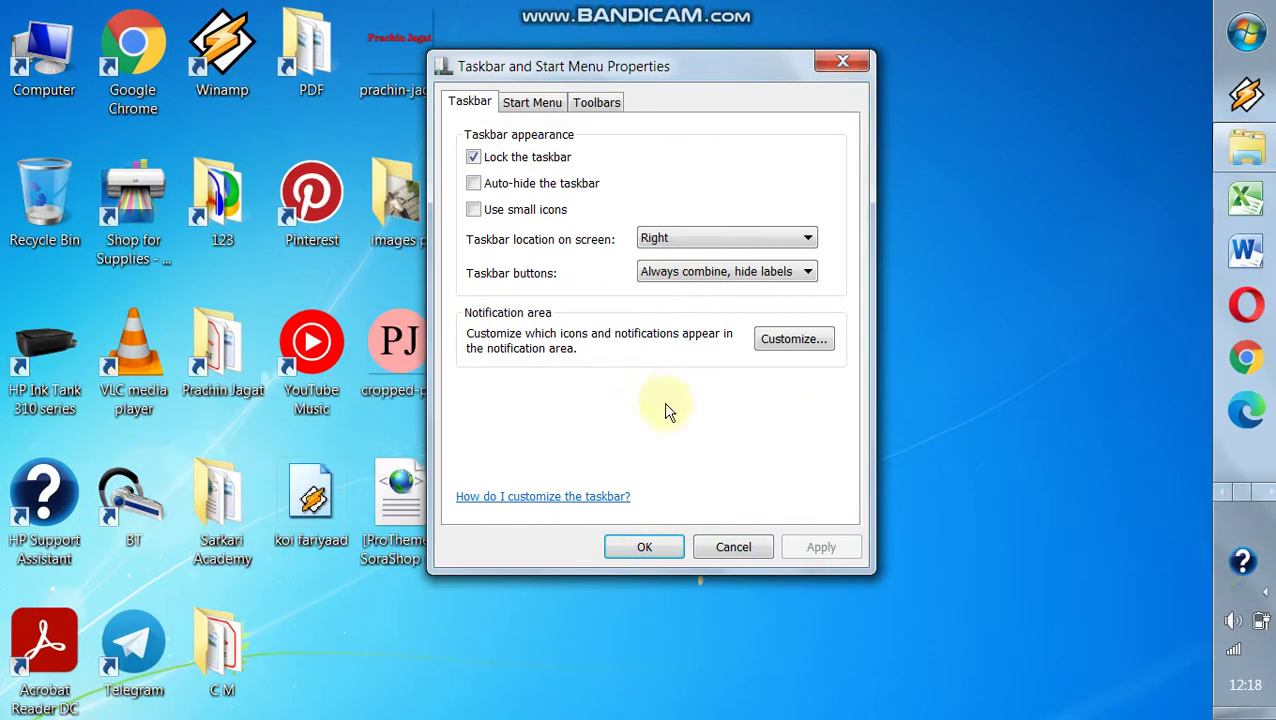
- Move the taskbar to the Top location on screen and apply the change
left_click(684, 240)
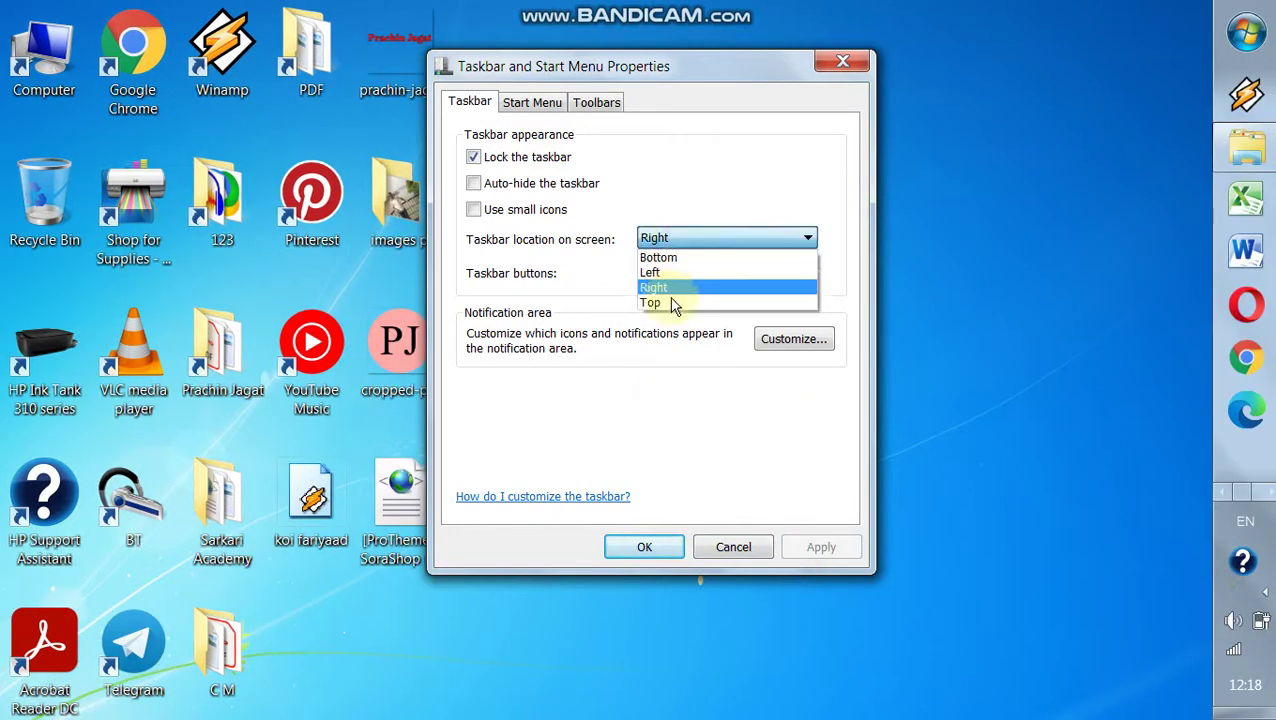
left_click(670, 303)
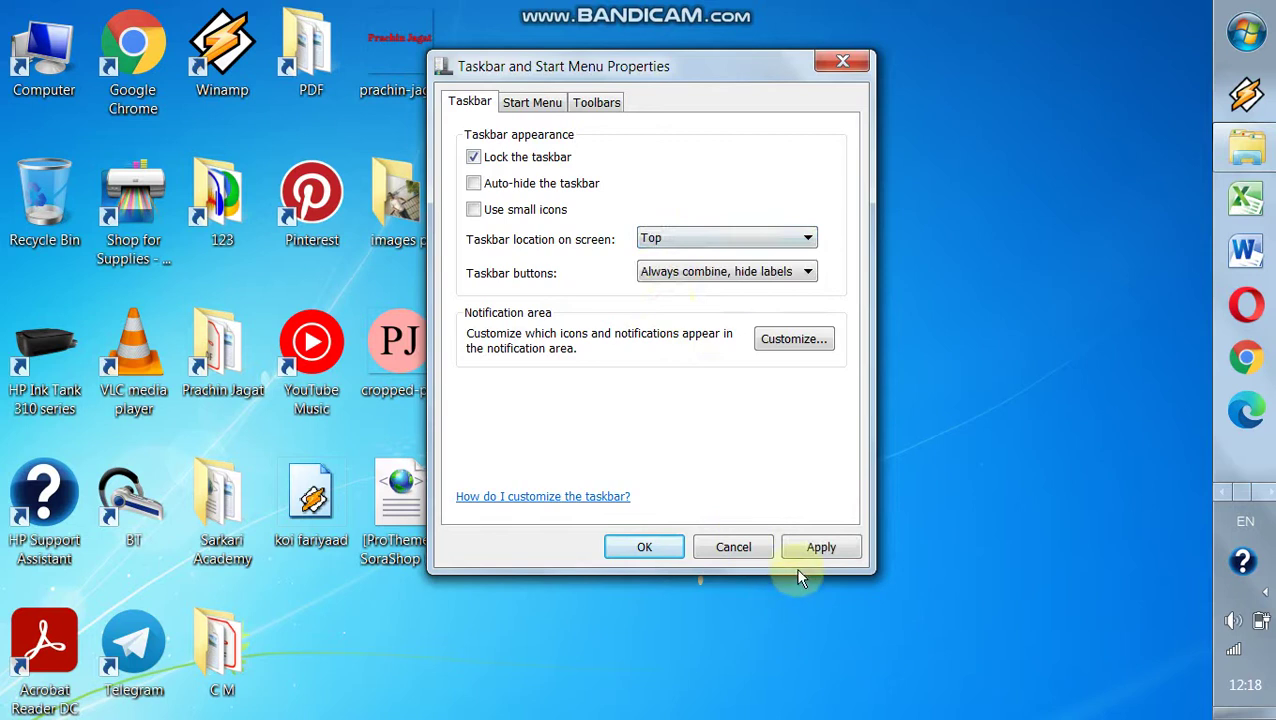
left_click(813, 547)
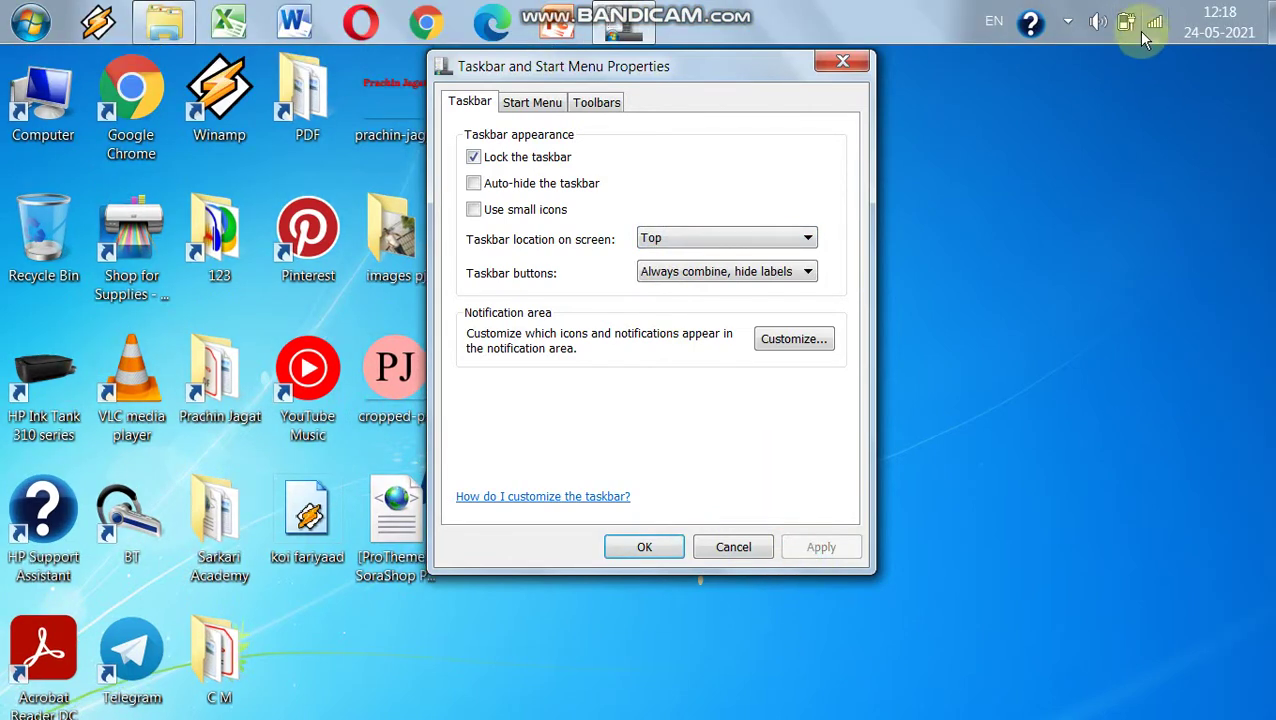
- Return the taskbar to the Bottom location on screen and apply the change
left_click(706, 245)
left_click(658, 257)
left_click(820, 548)
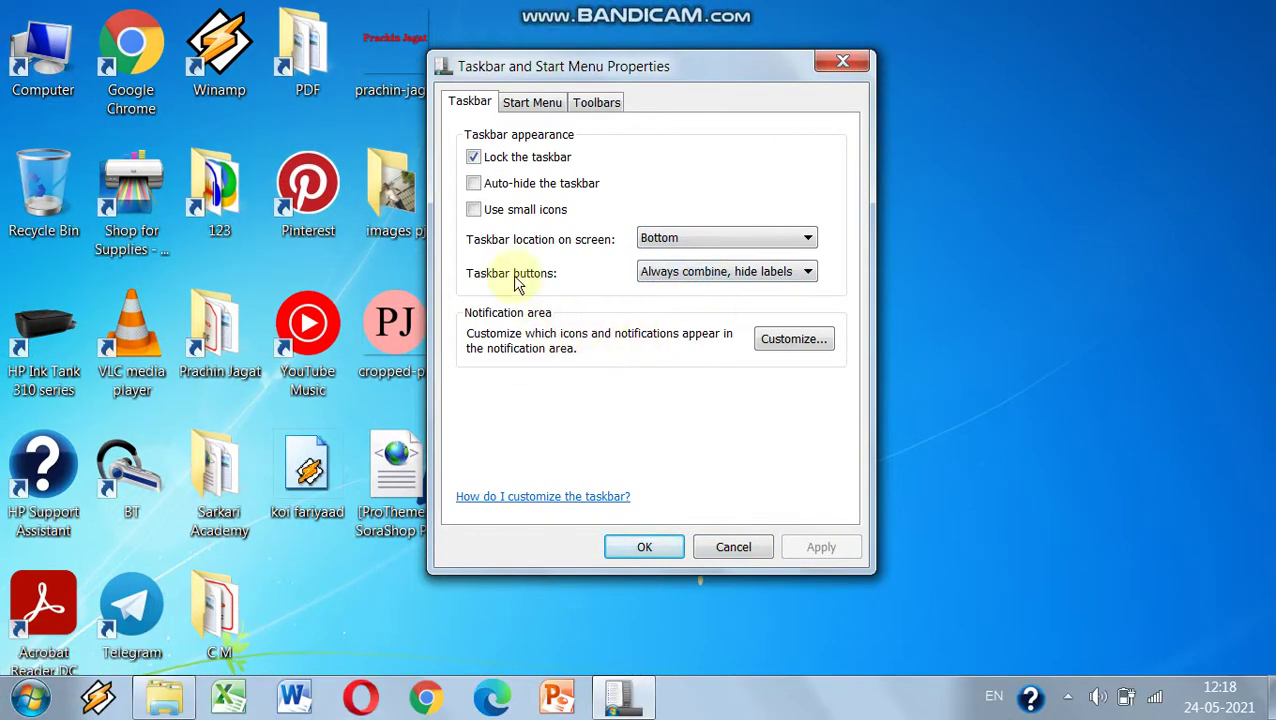
- Set the taskbar buttons to Never combine and apply the change
left_click(710, 274)
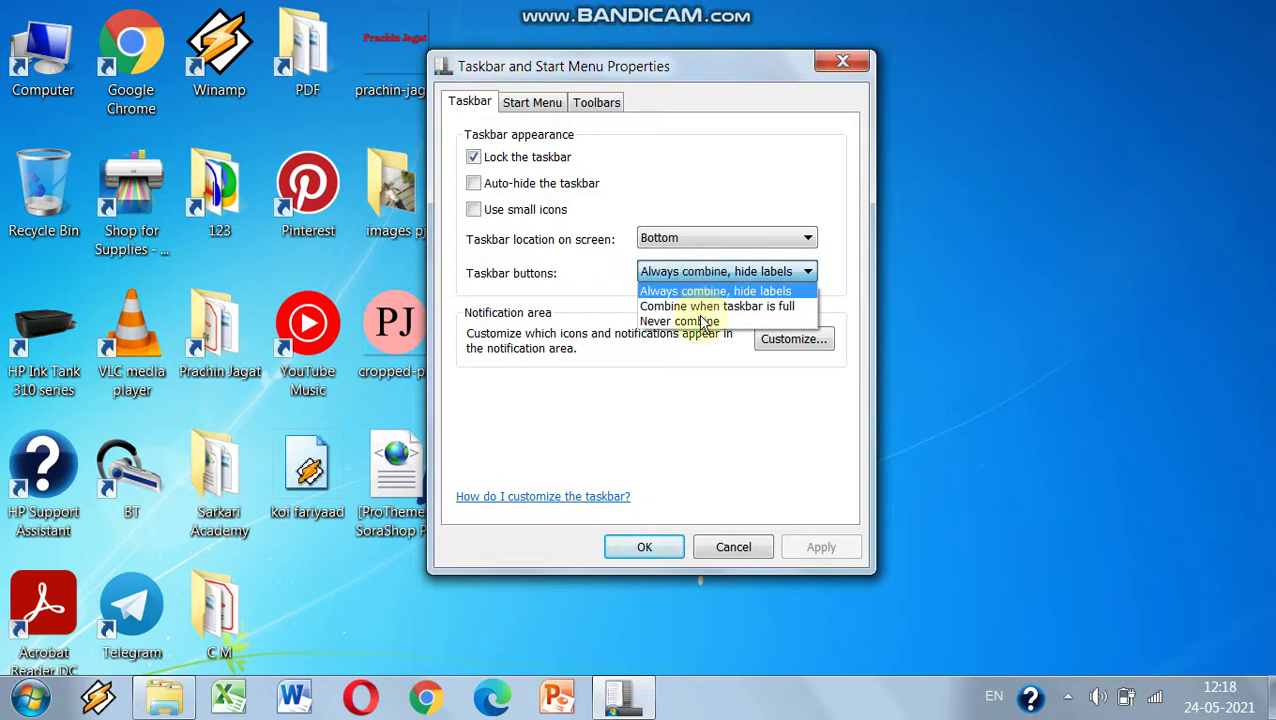
left_click(698, 322)
left_click(818, 548)
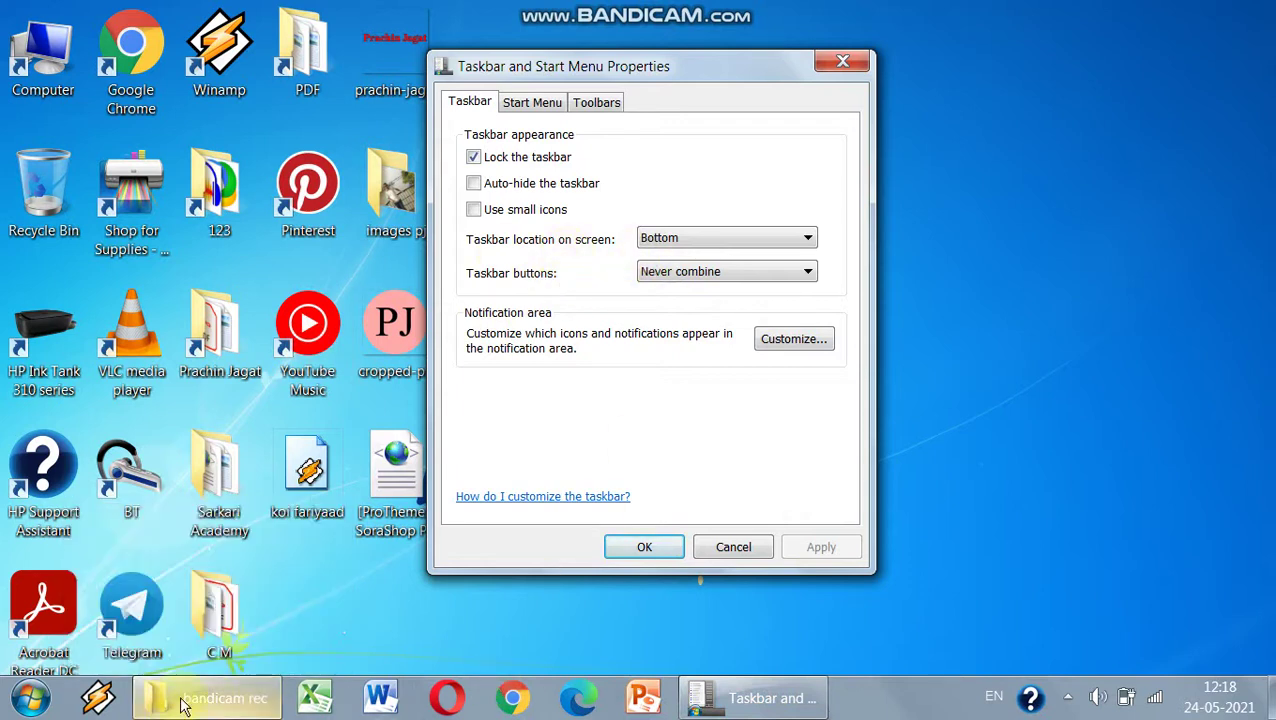
left_click(755, 680)
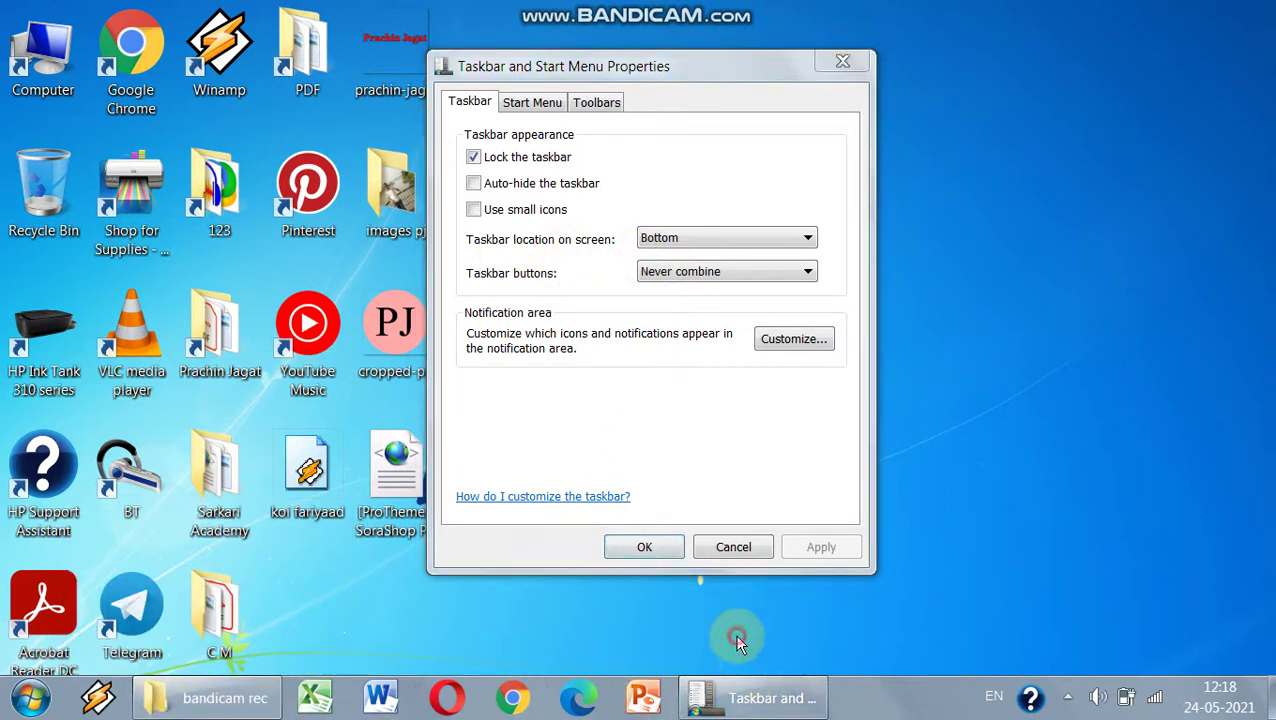
- Set the taskbar buttons to Combine when taskbar is full and apply the change
left_click(729, 280)
left_click(695, 307)
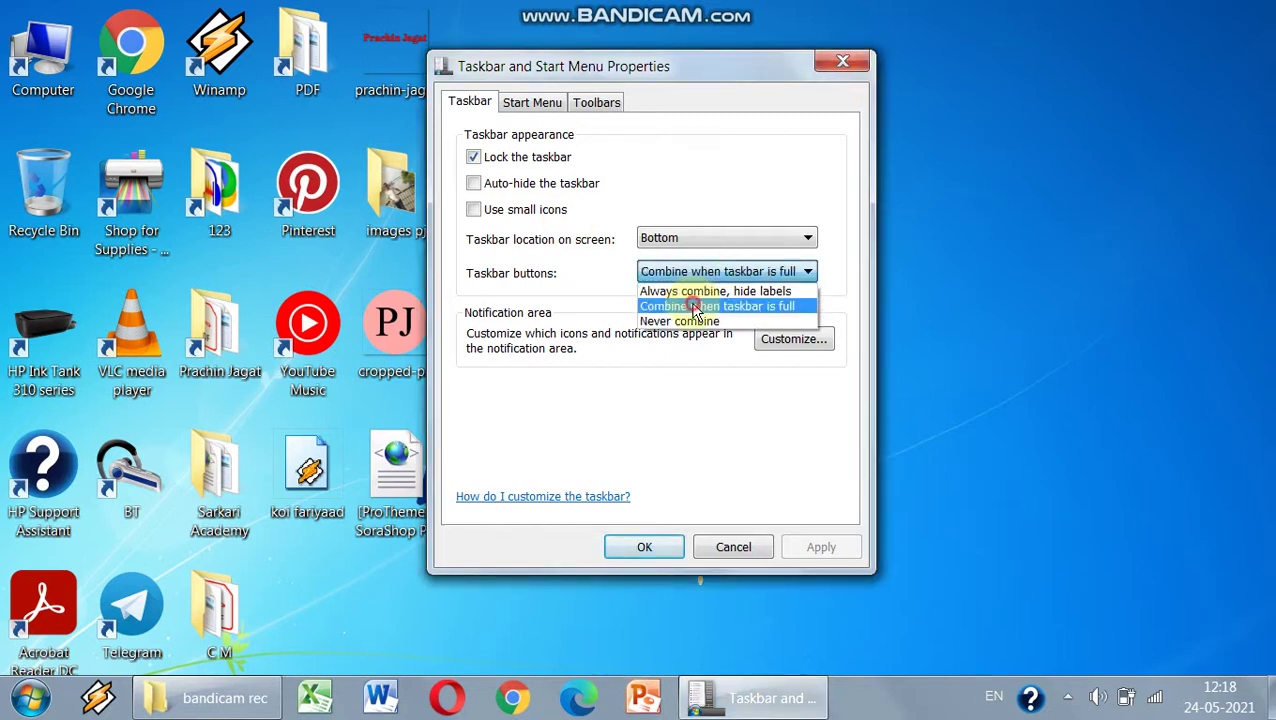
left_click(820, 553)
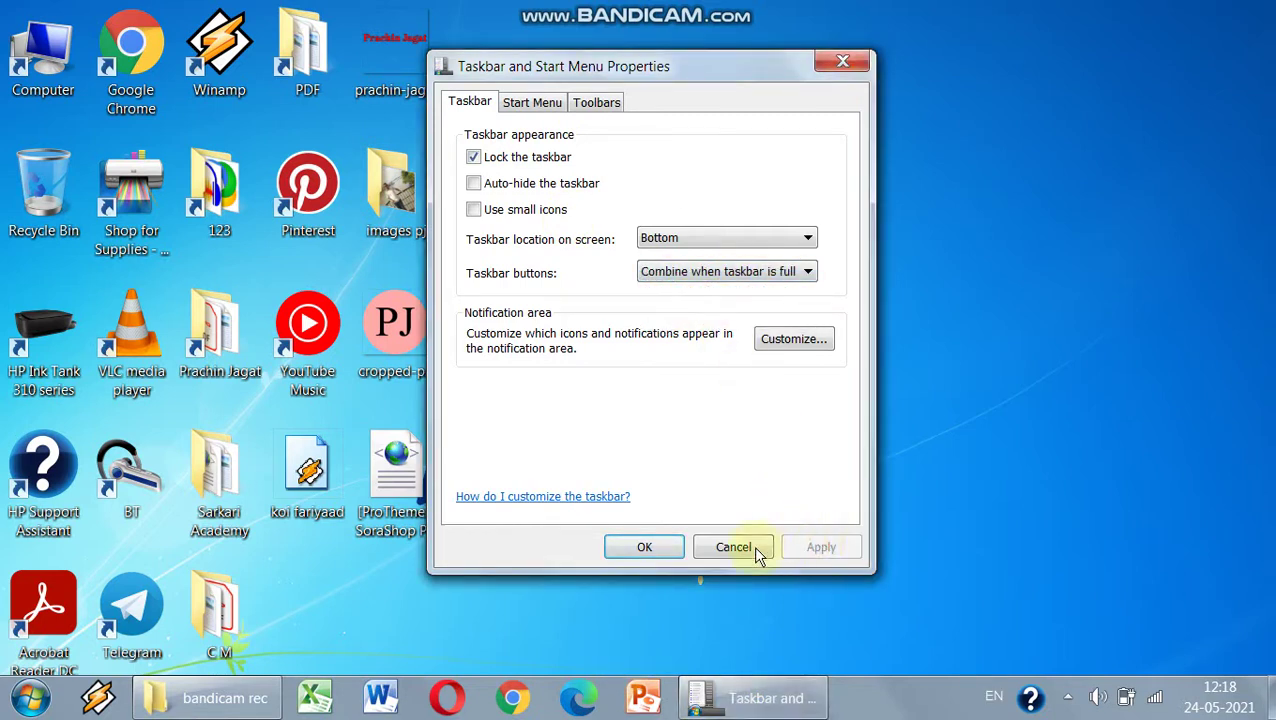
- Set the taskbar buttons to Always combine, hide labels and apply the change
left_click(806, 272)
left_click(720, 291)
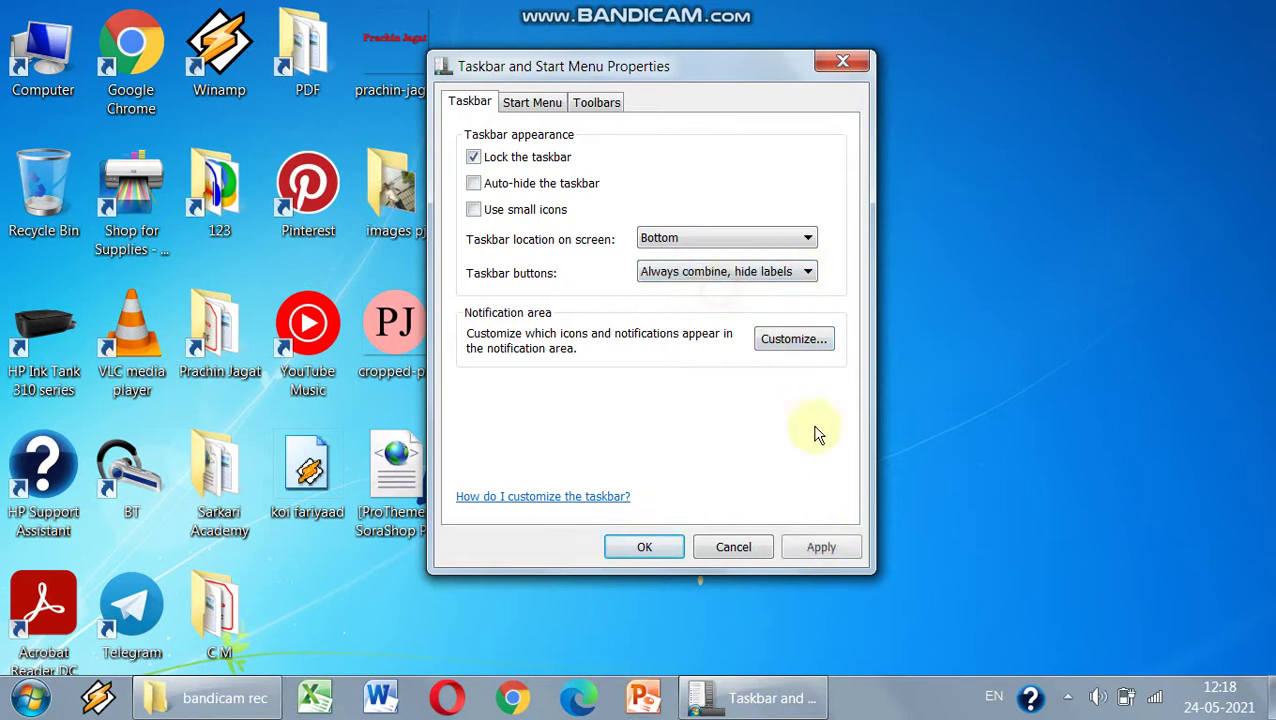
left_click(840, 553)
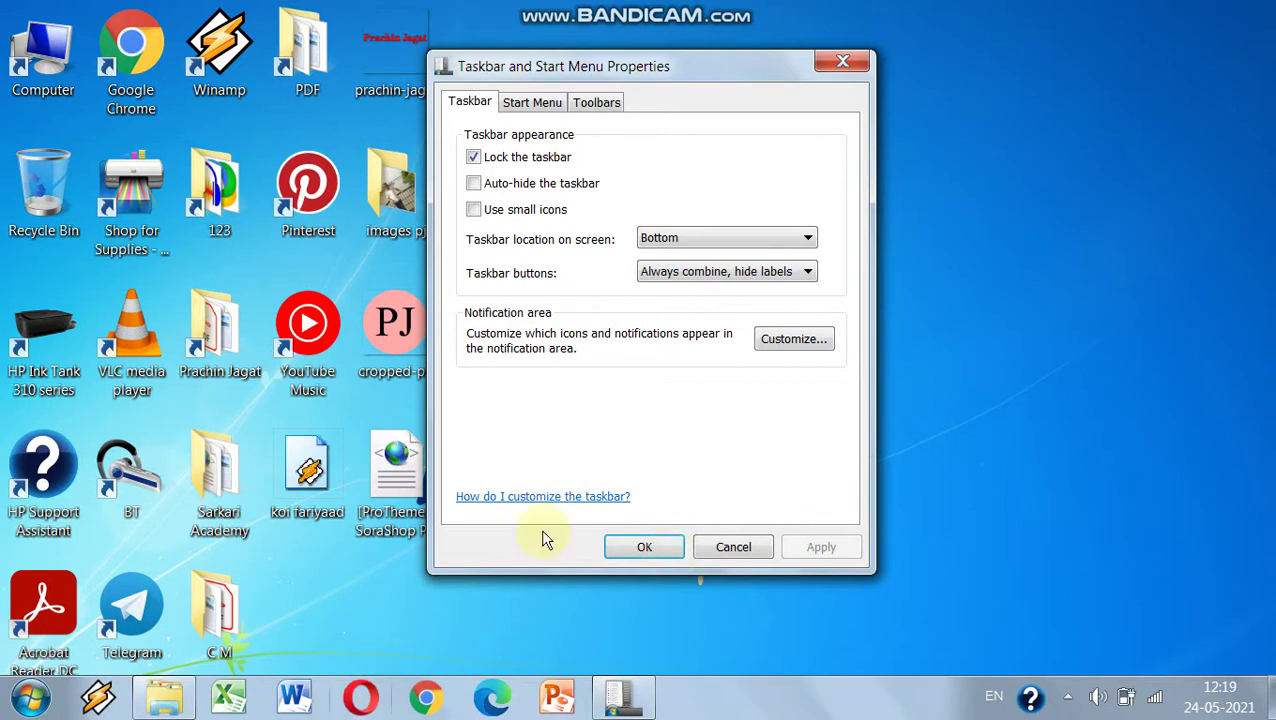
- Open the notification area customization to view the icon behaviors, and close it without changes
left_click(781, 344)
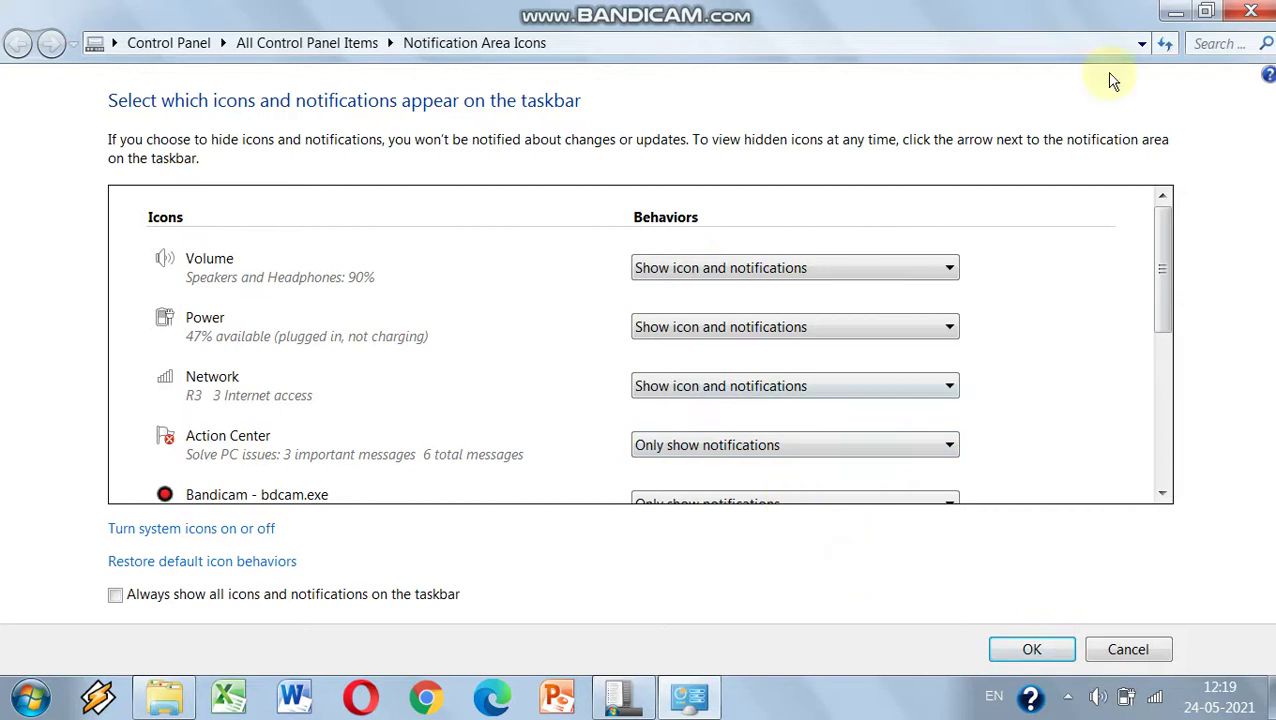
left_click(1256, 10)
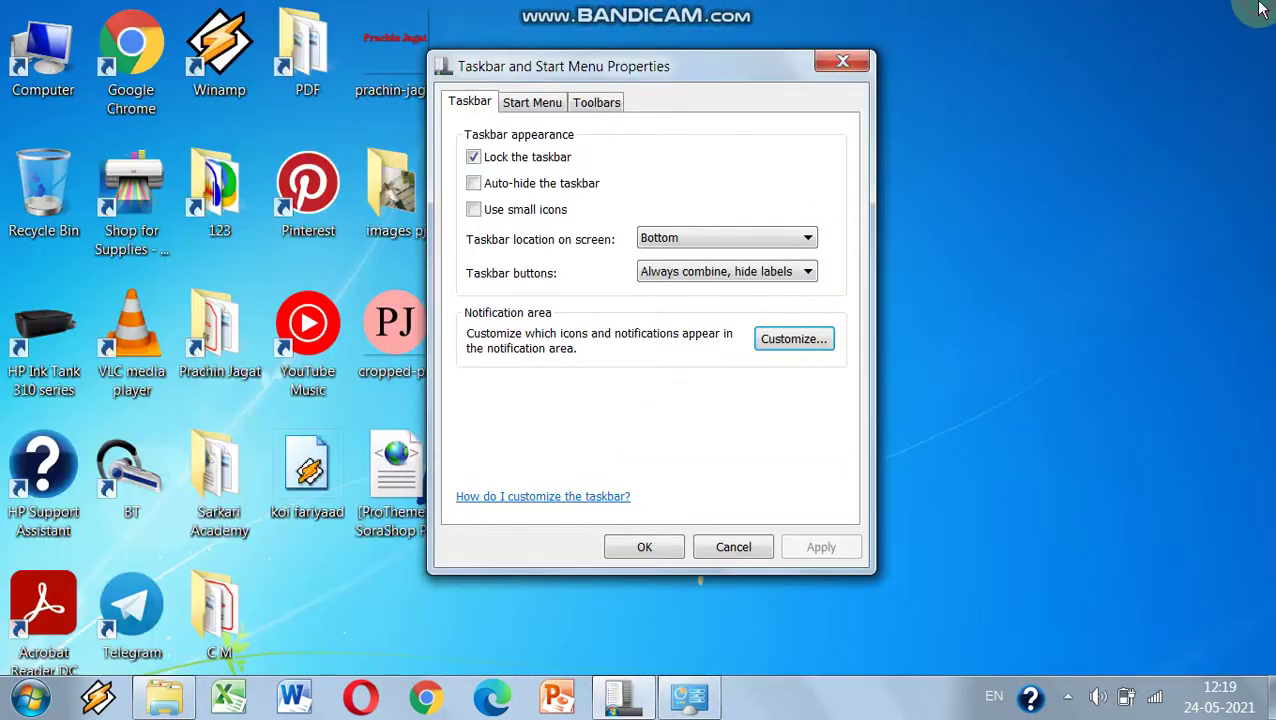
- Show the Start menu settings and compare the power button action with the power button in the Start menu
left_click(536, 103)
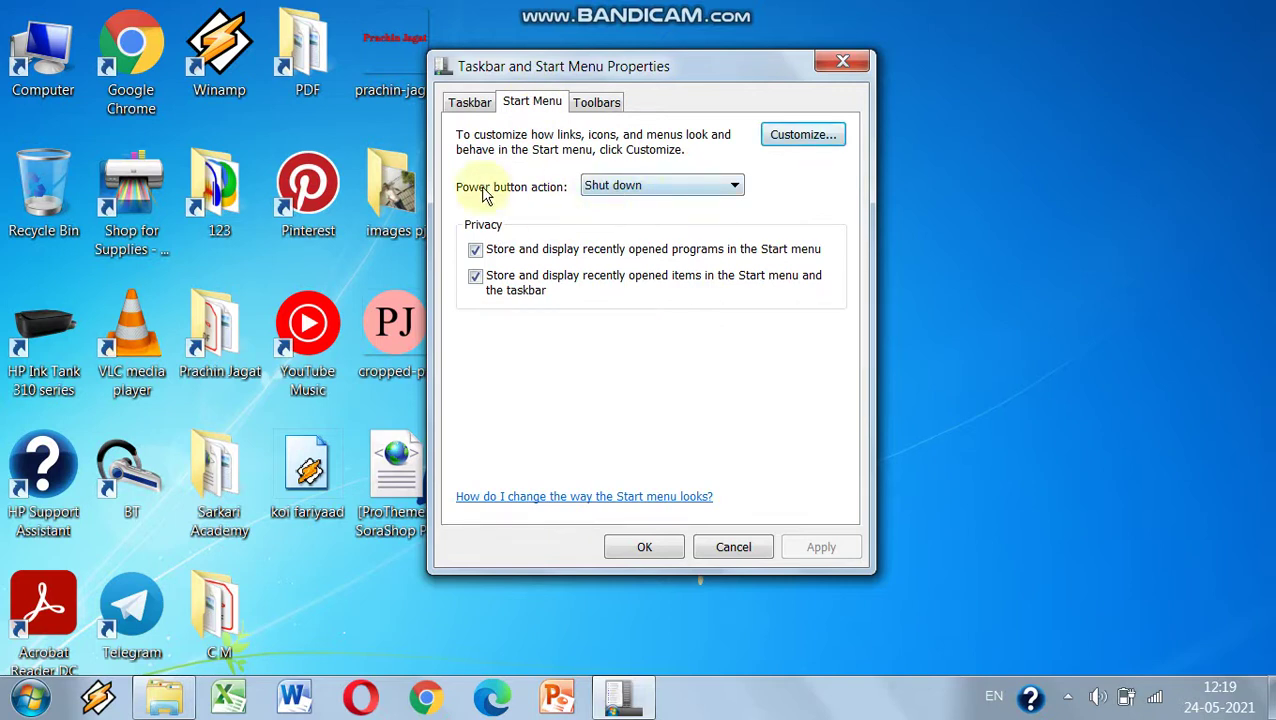
left_click(31, 697)
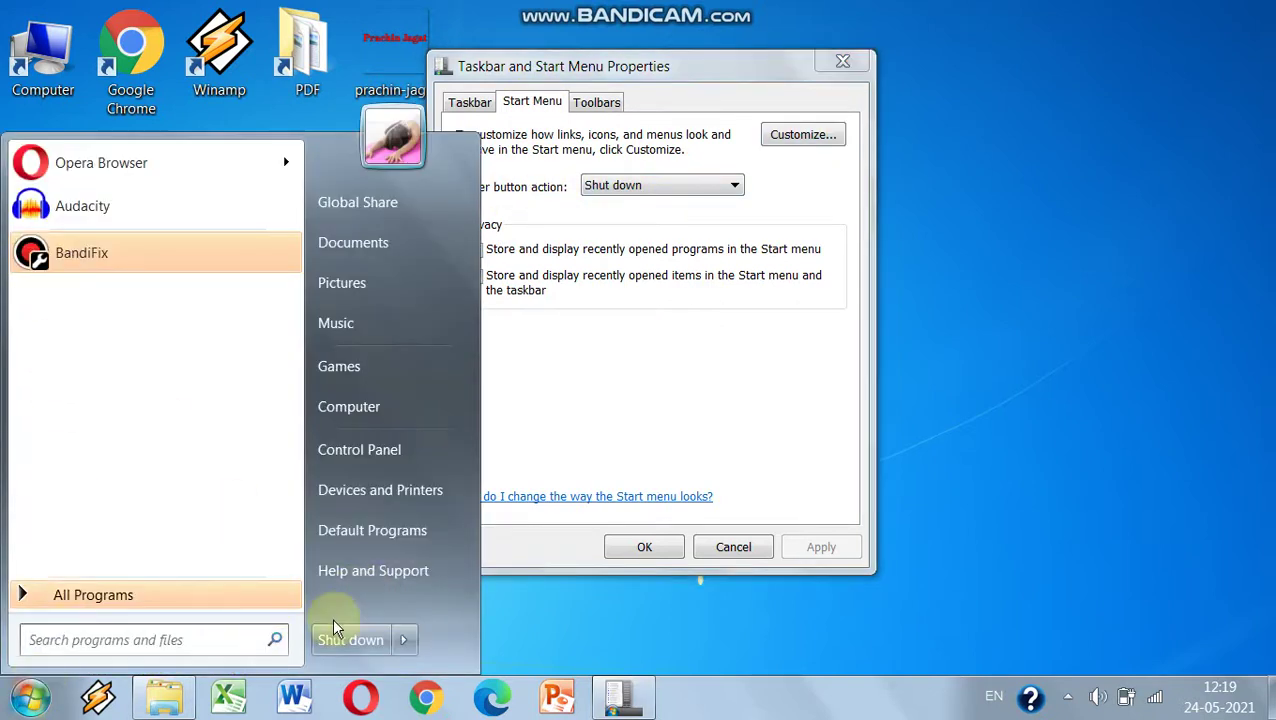
left_click(528, 645)
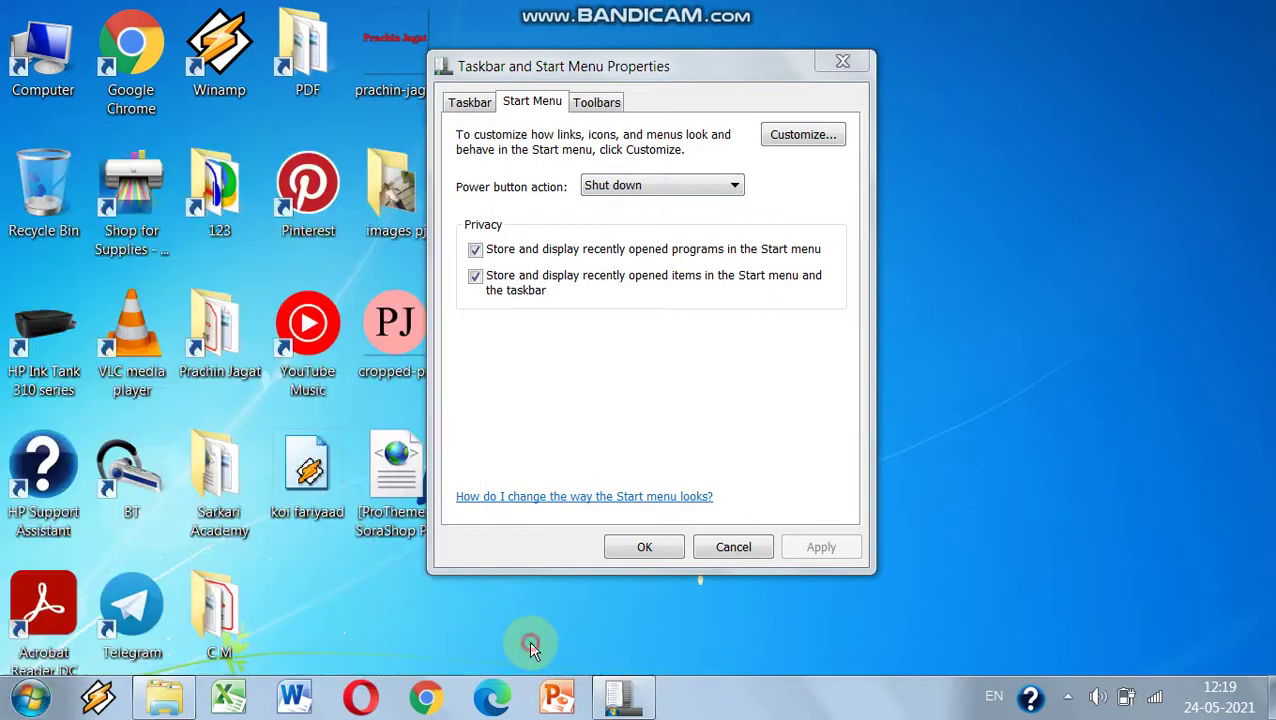
key("super")
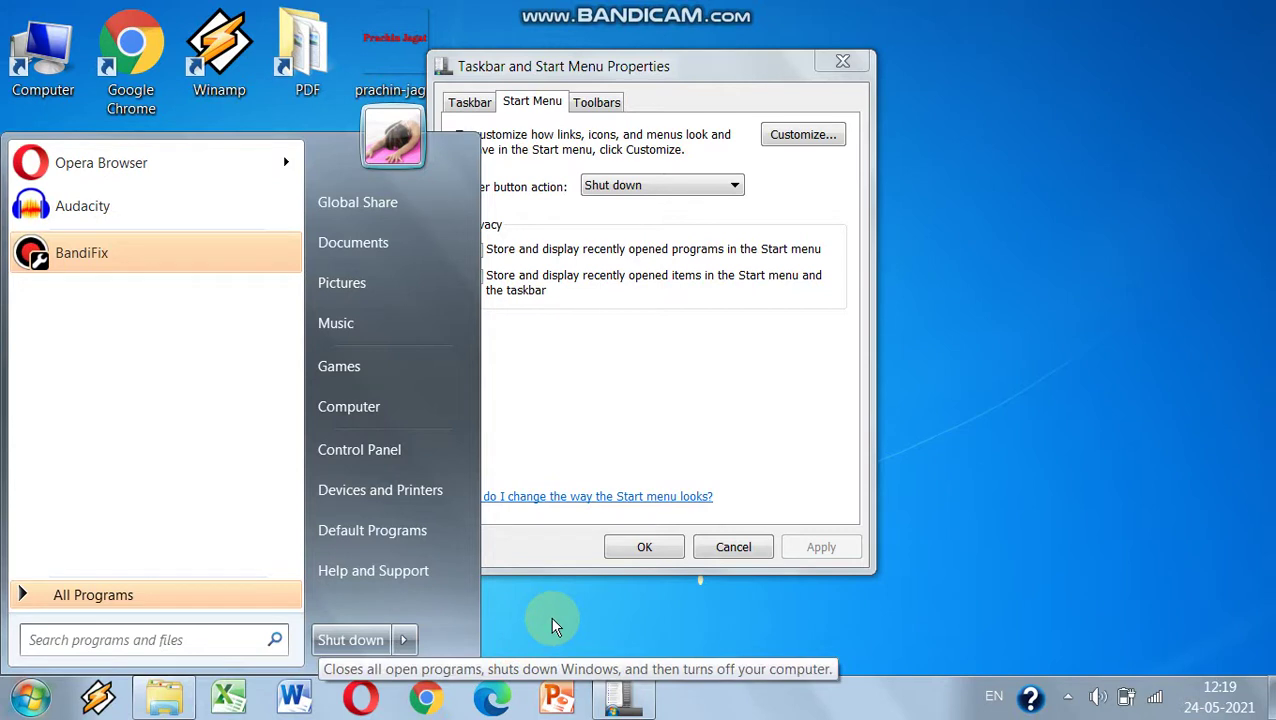
left_click(664, 624)
left_click(30, 697)
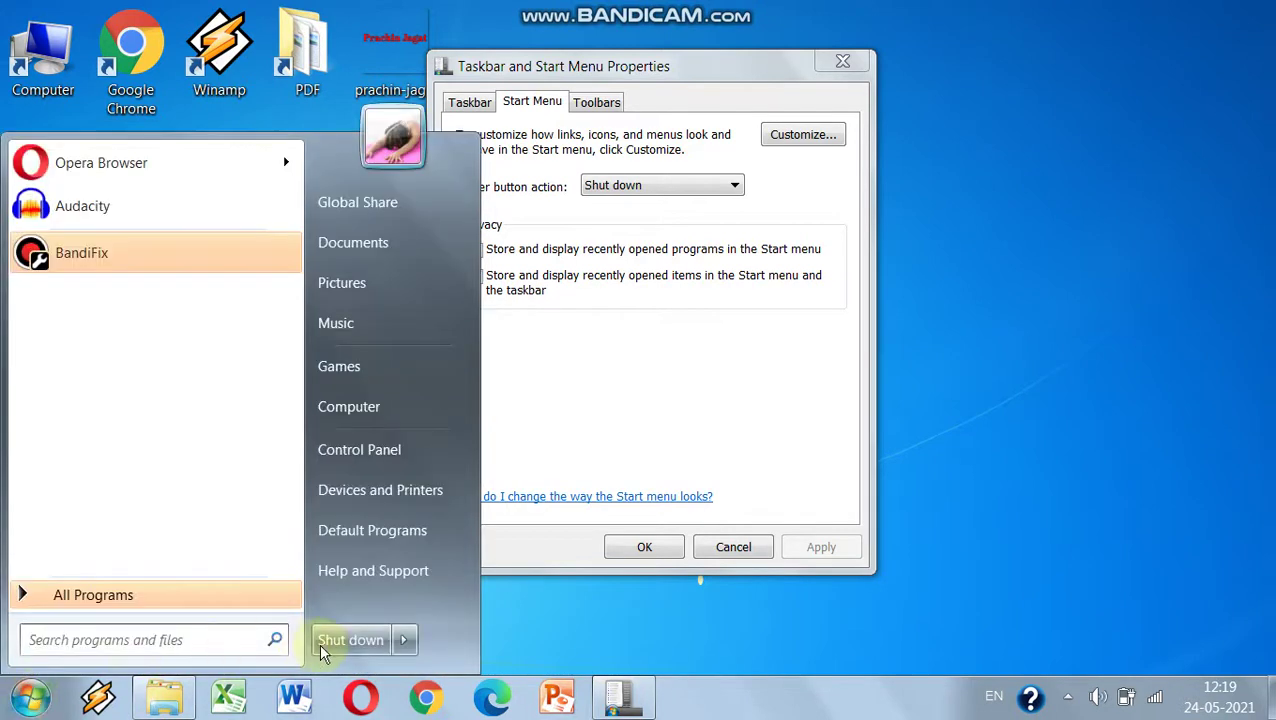
mouse_move(405, 640)
left_click(584, 628)
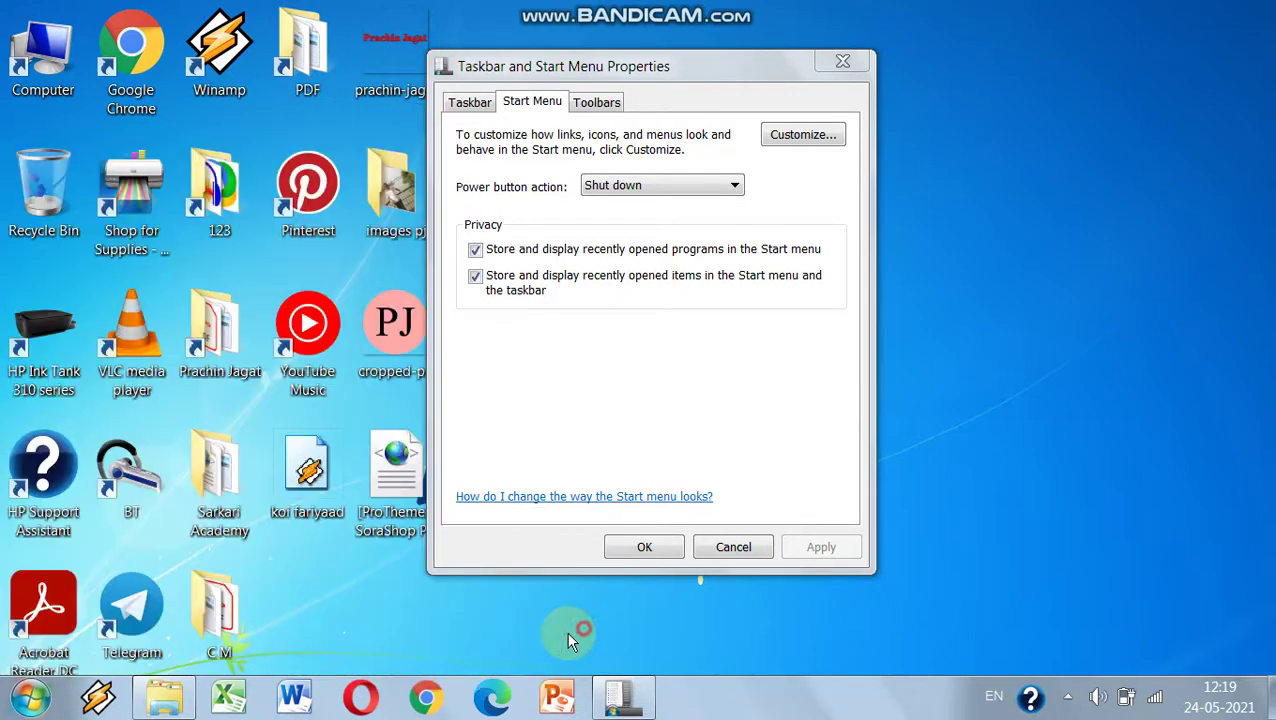
left_click(30, 697)
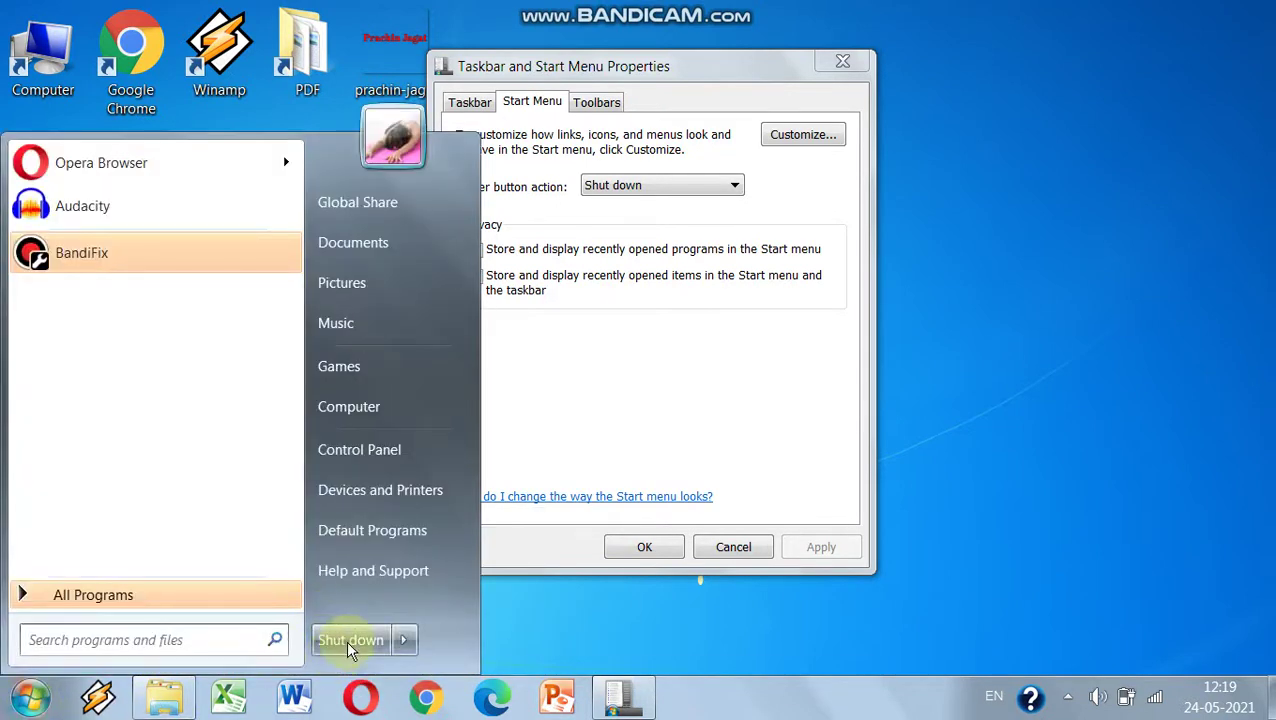
- Set the power button action to Log off, apply it, and check the power button in the Start menu
left_click(630, 188)
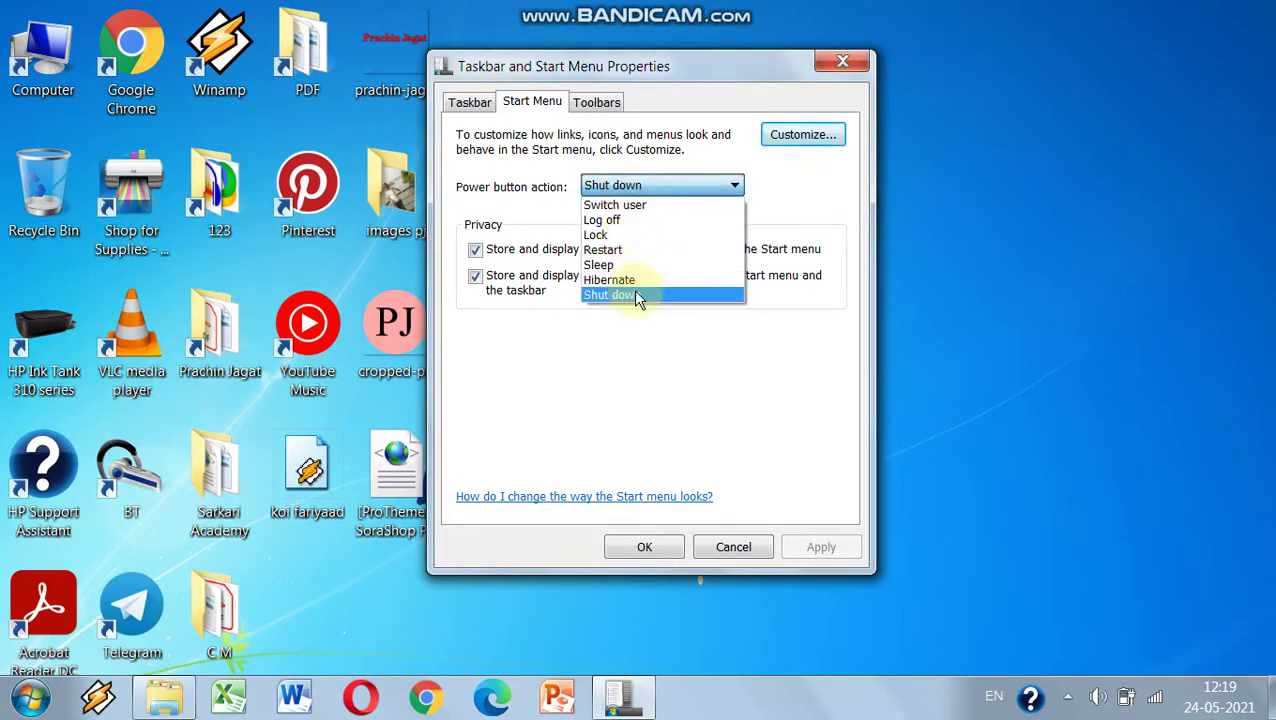
left_click(613, 222)
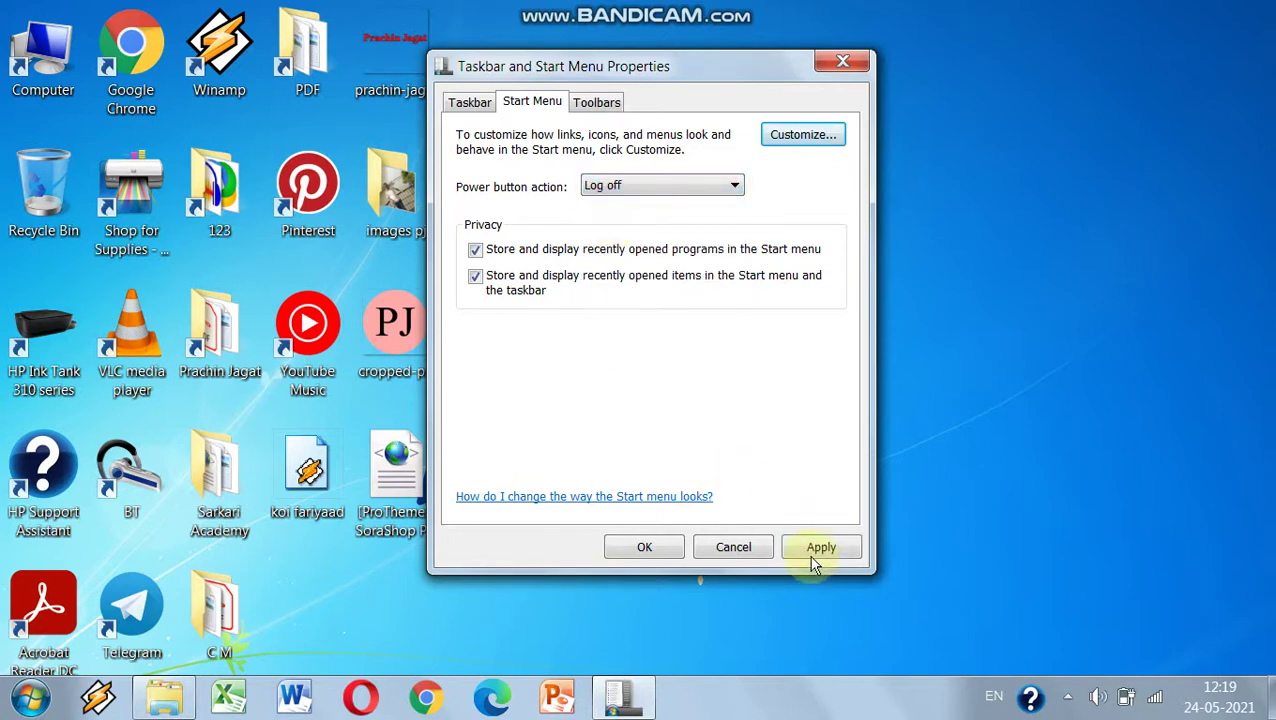
left_click(818, 556)
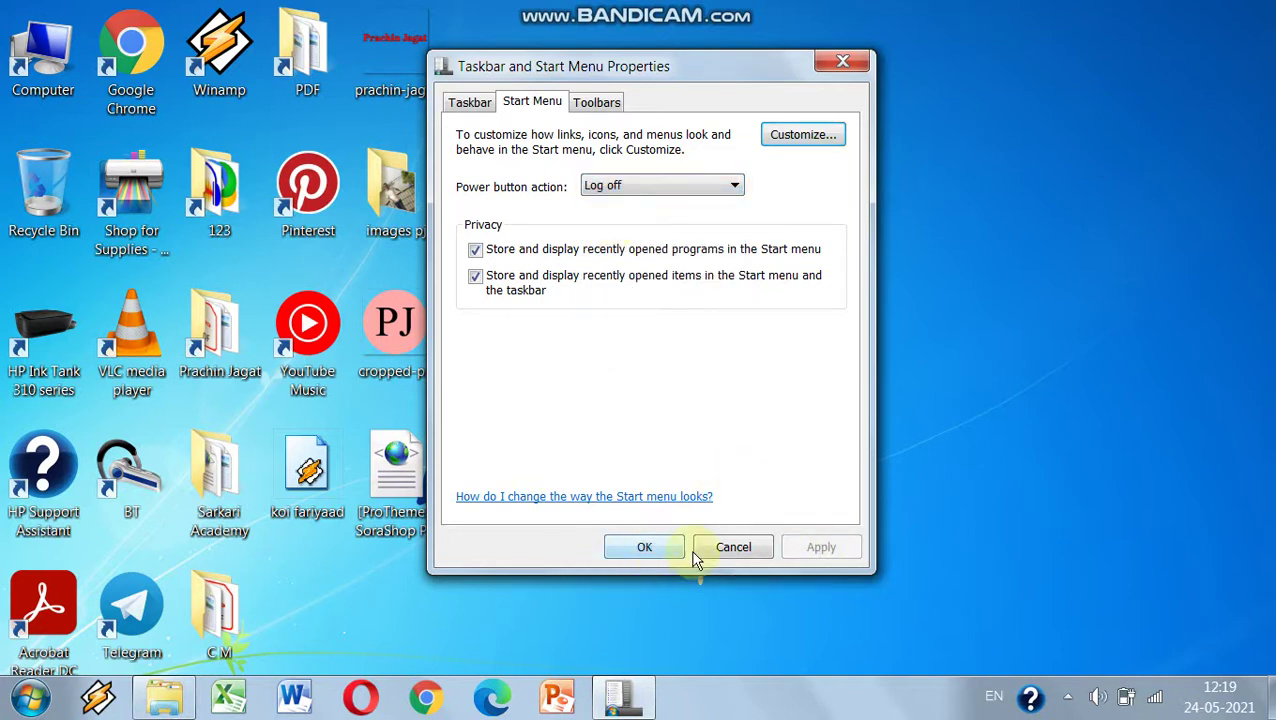
left_click(22, 700)
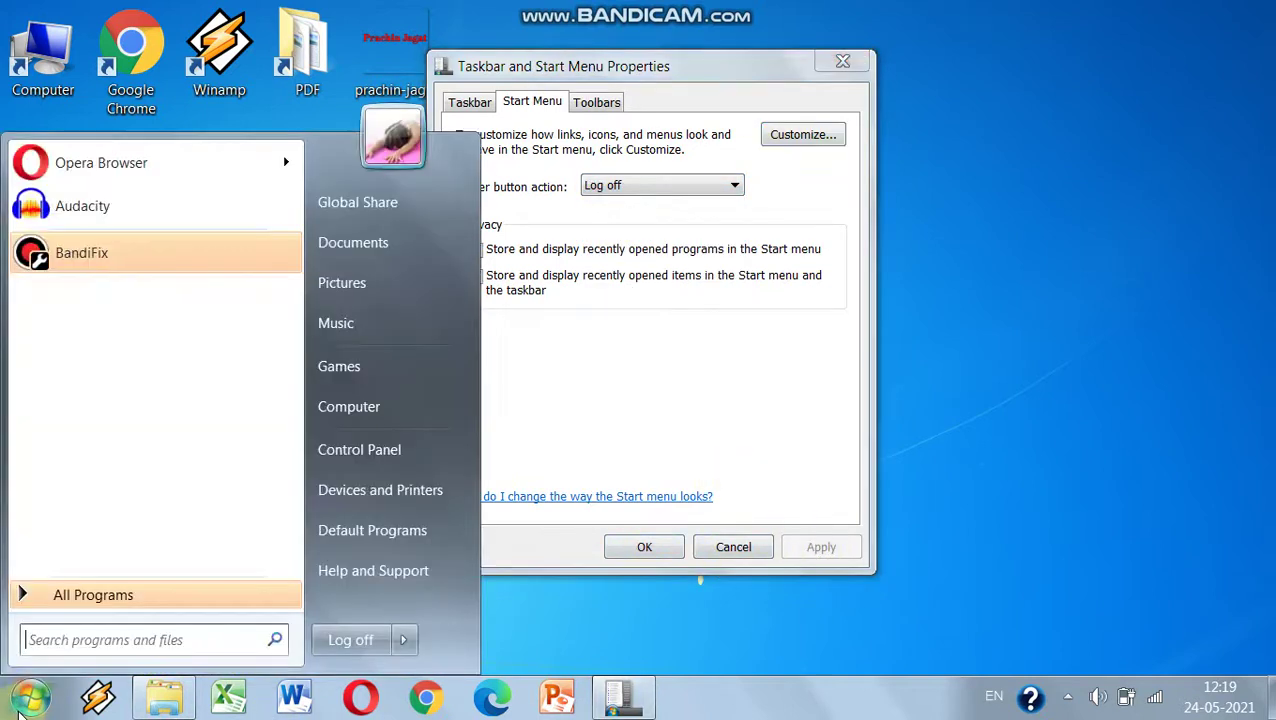
- Change the power button action to Restart and check the power button in the Start menu
left_click(640, 188)
left_click(608, 243)
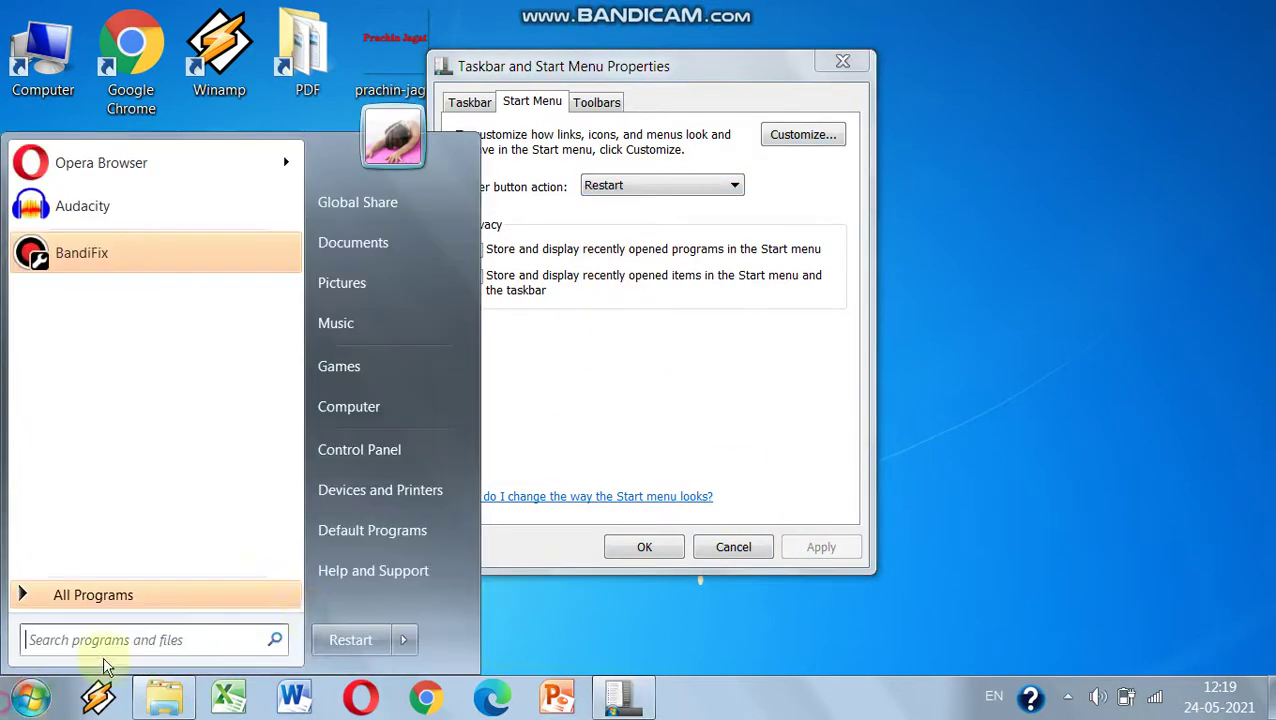
left_click(26, 698)
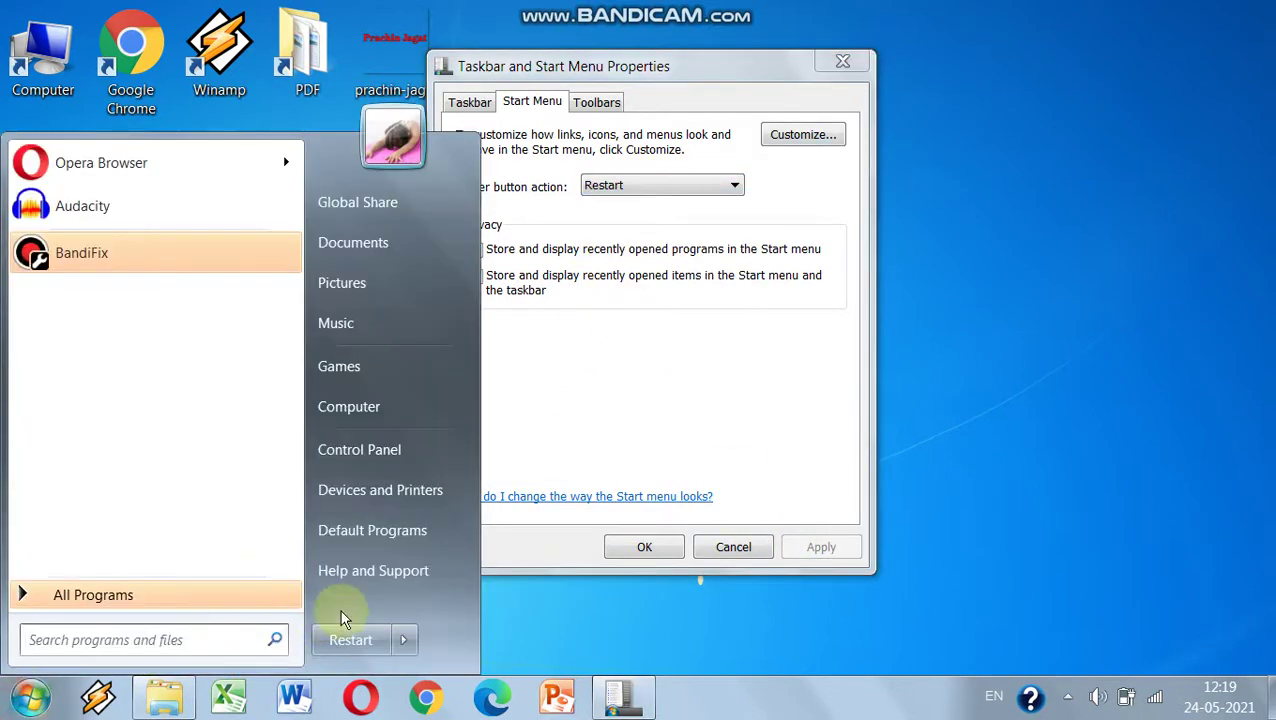
- Set the power button action back to Shut down, apply it, and check the Start menu's other power options
left_click(648, 188)
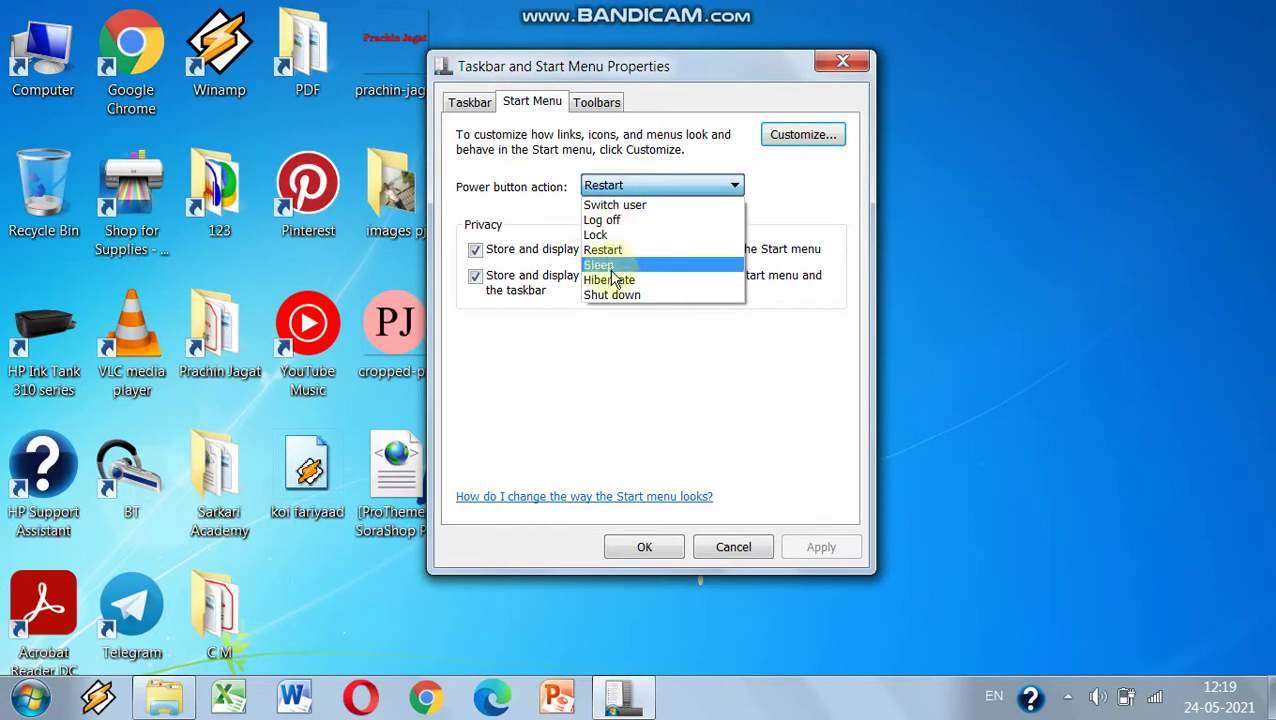
left_click(627, 298)
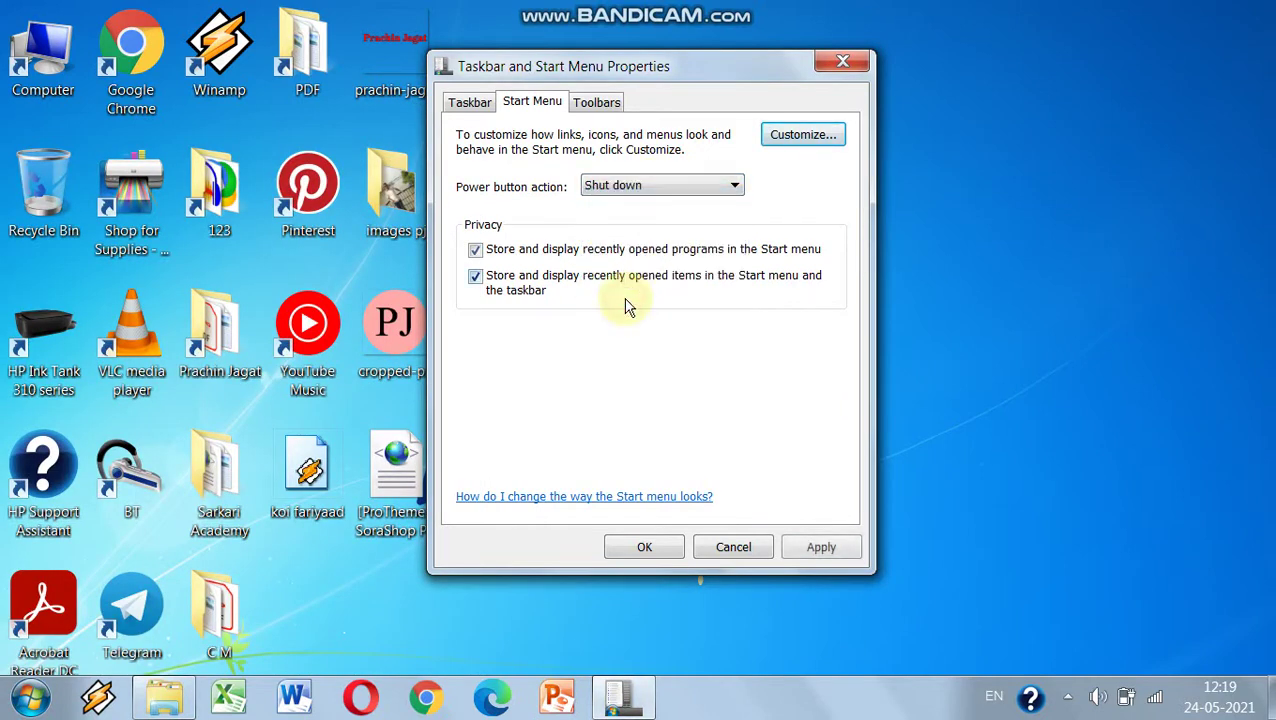
left_click(818, 550)
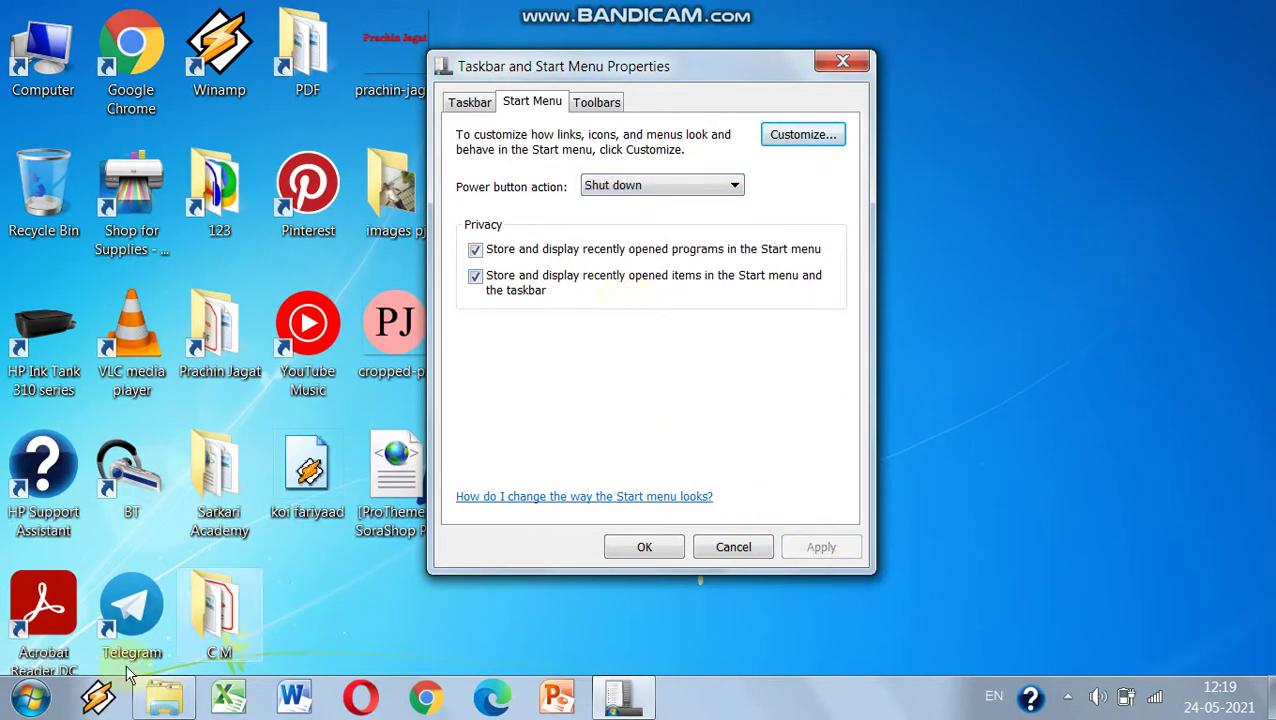
left_click(32, 698)
left_click(406, 641)
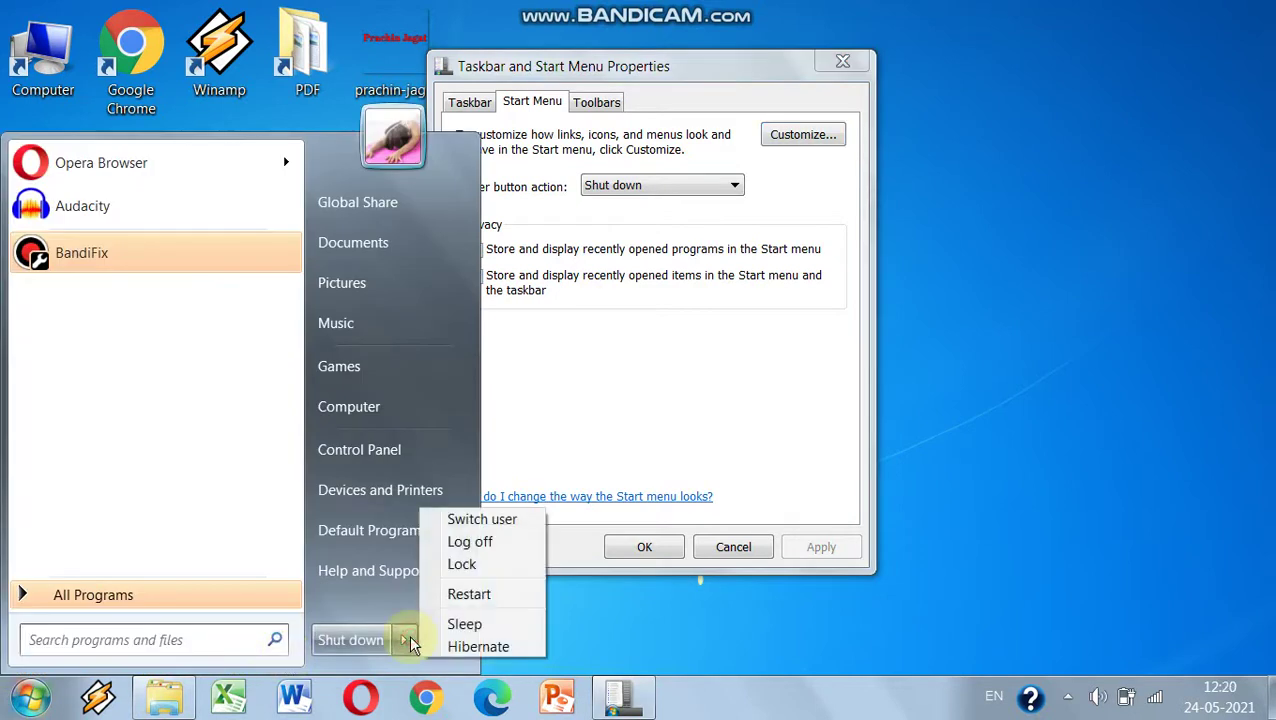
left_click(680, 620)
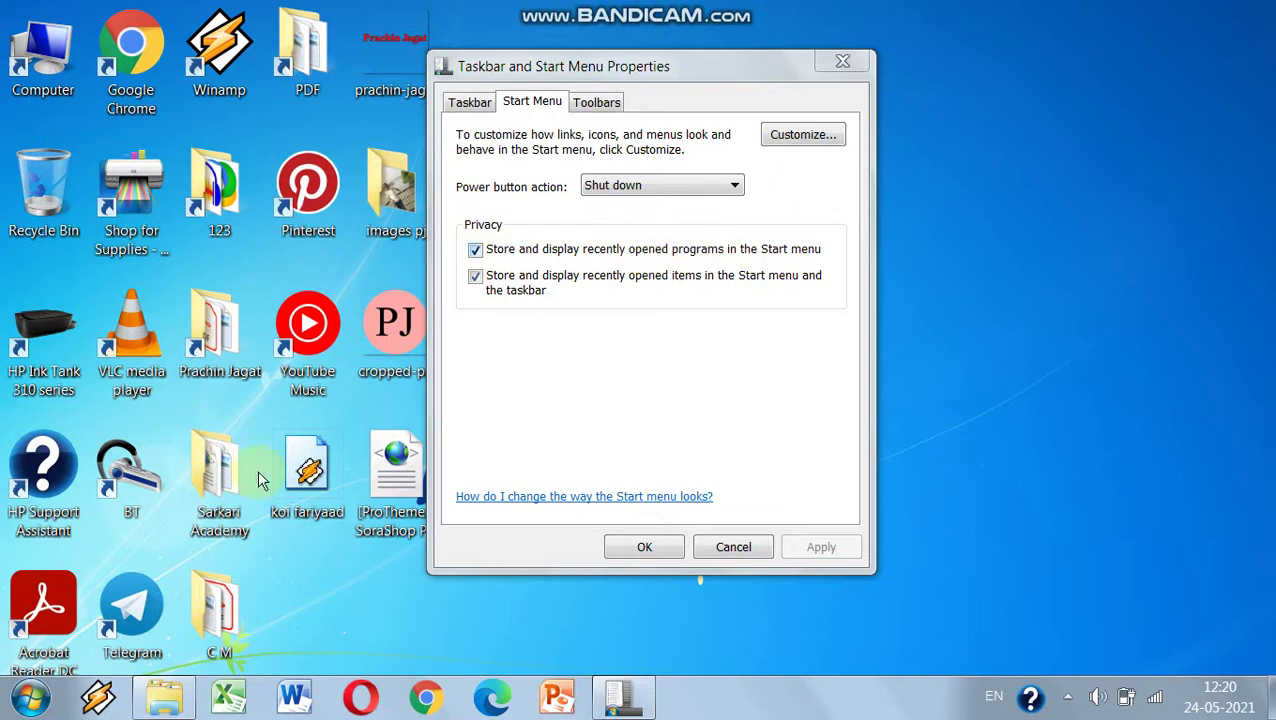
- Examine the recently opened programs listed in the Start menu in relation to the privacy options
left_click(24, 703)
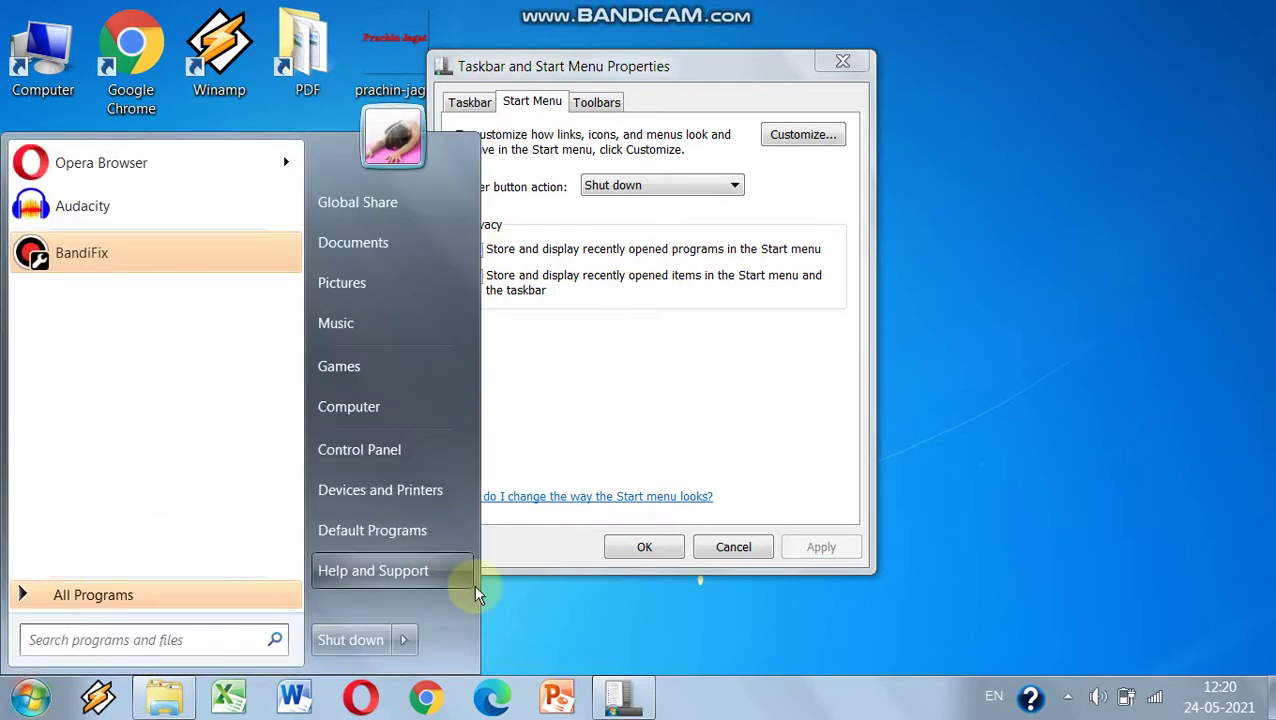
left_click(560, 628)
left_click(510, 287)
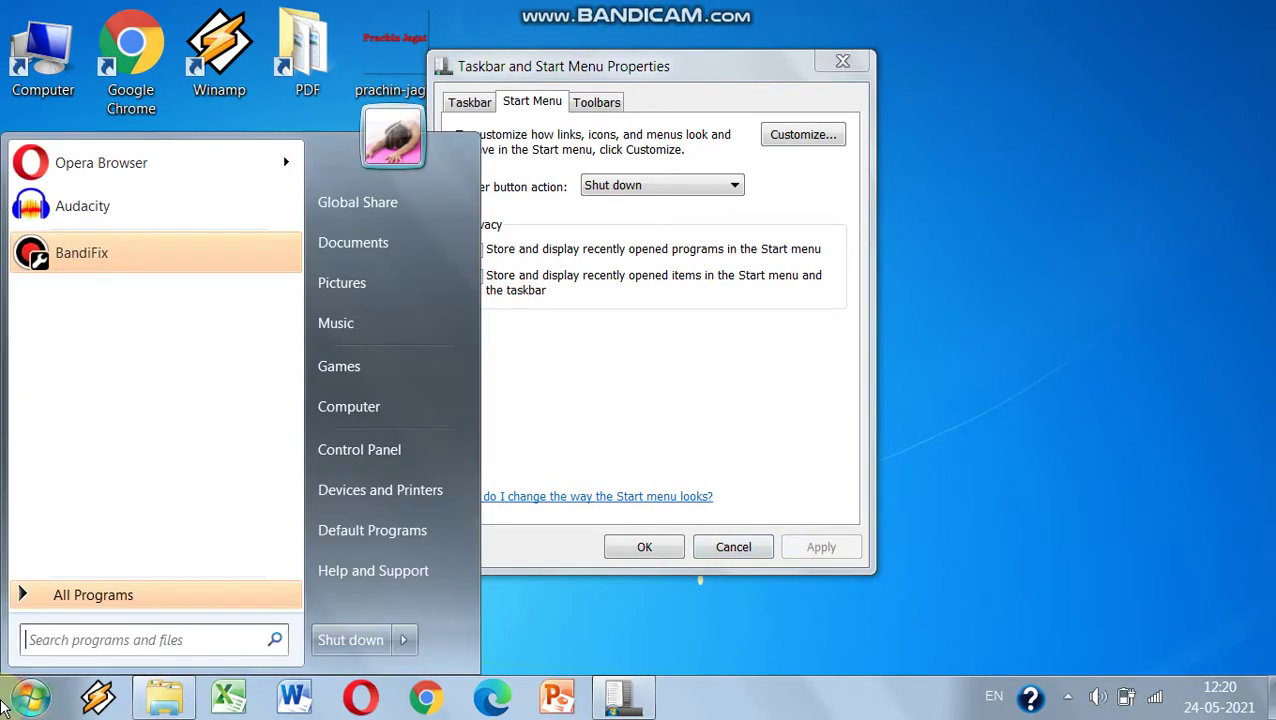
left_click(30, 700)
left_click(603, 338)
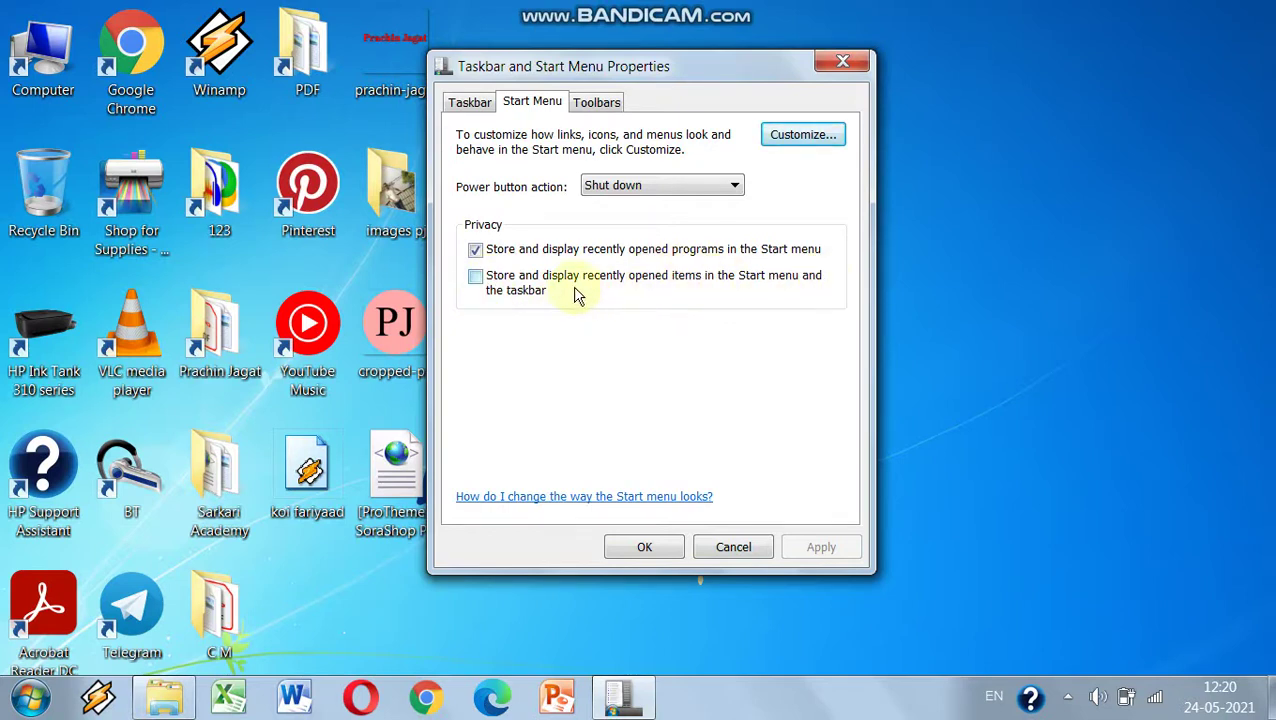
- Turn off storing recently opened programs and items, apply it, and check the Start menu's program list
left_click(508, 272)
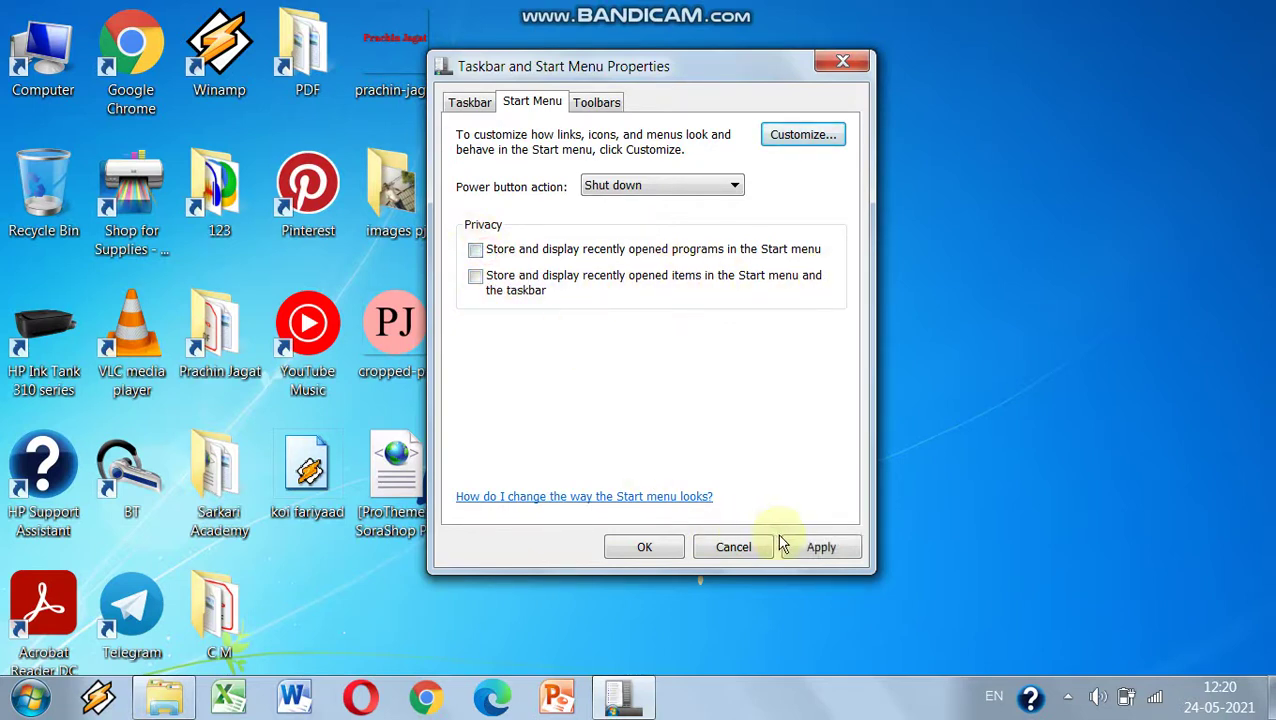
left_click(810, 548)
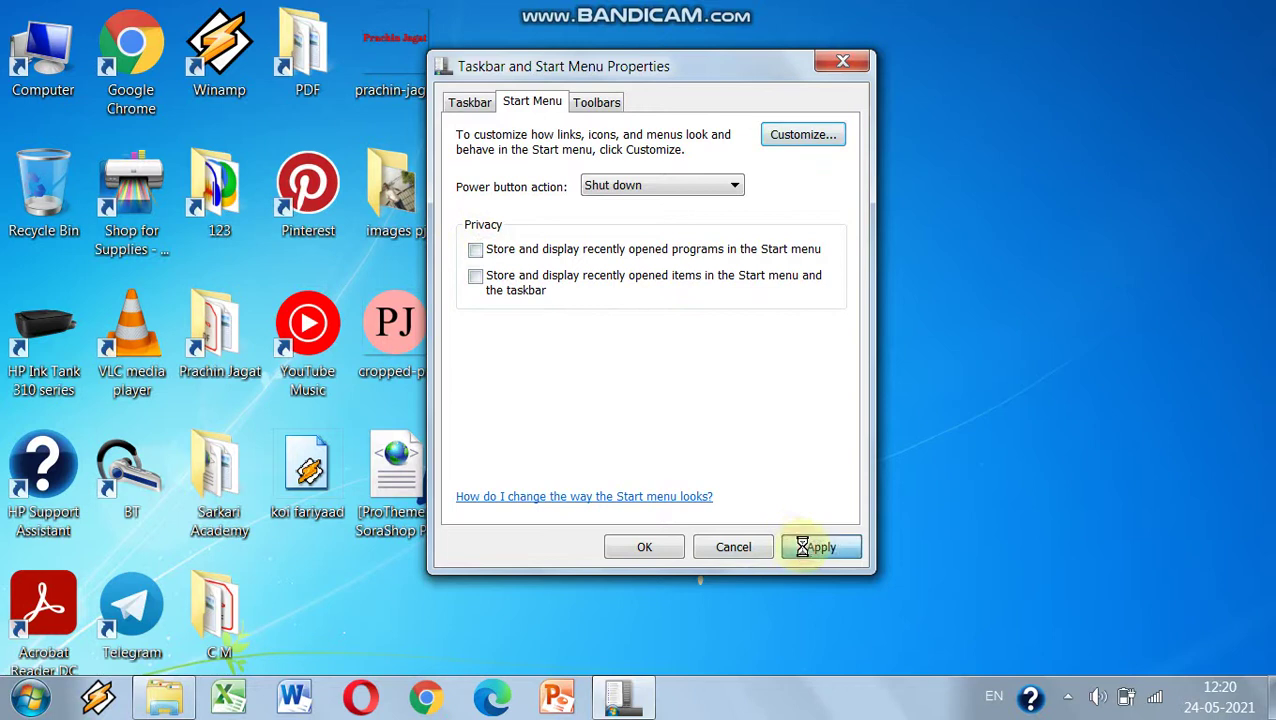
left_click(22, 703)
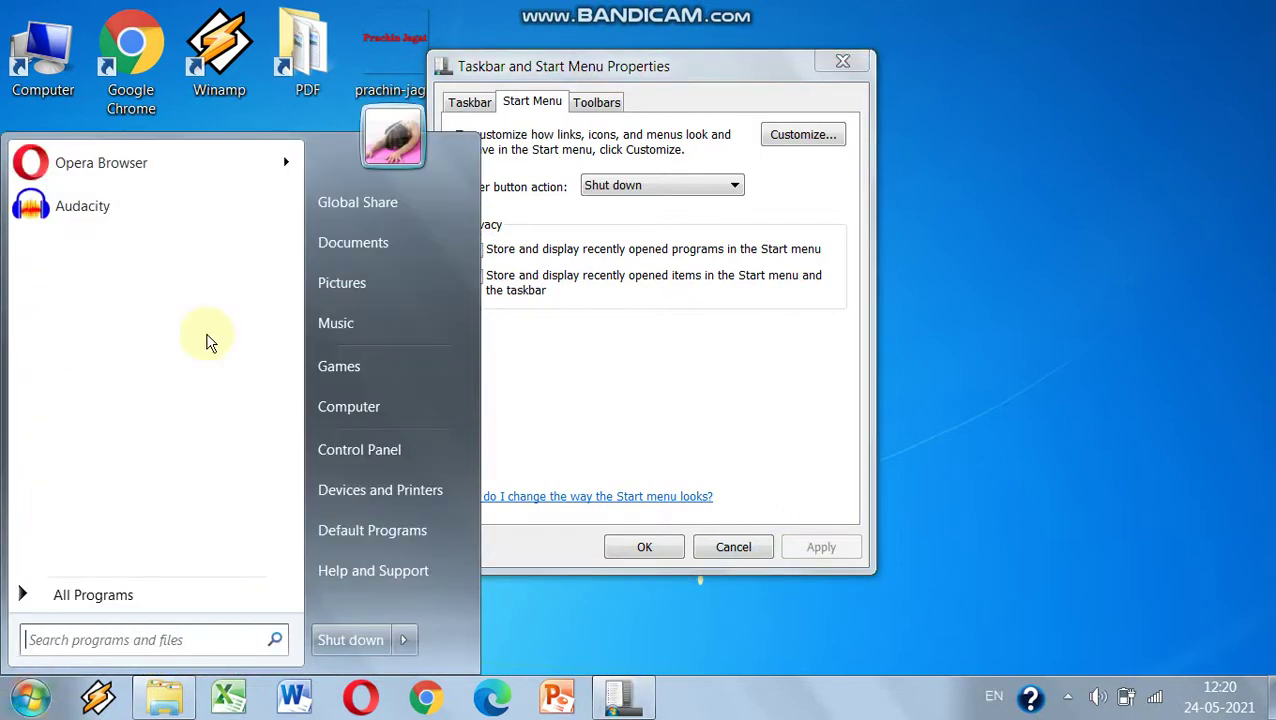
left_click(720, 402)
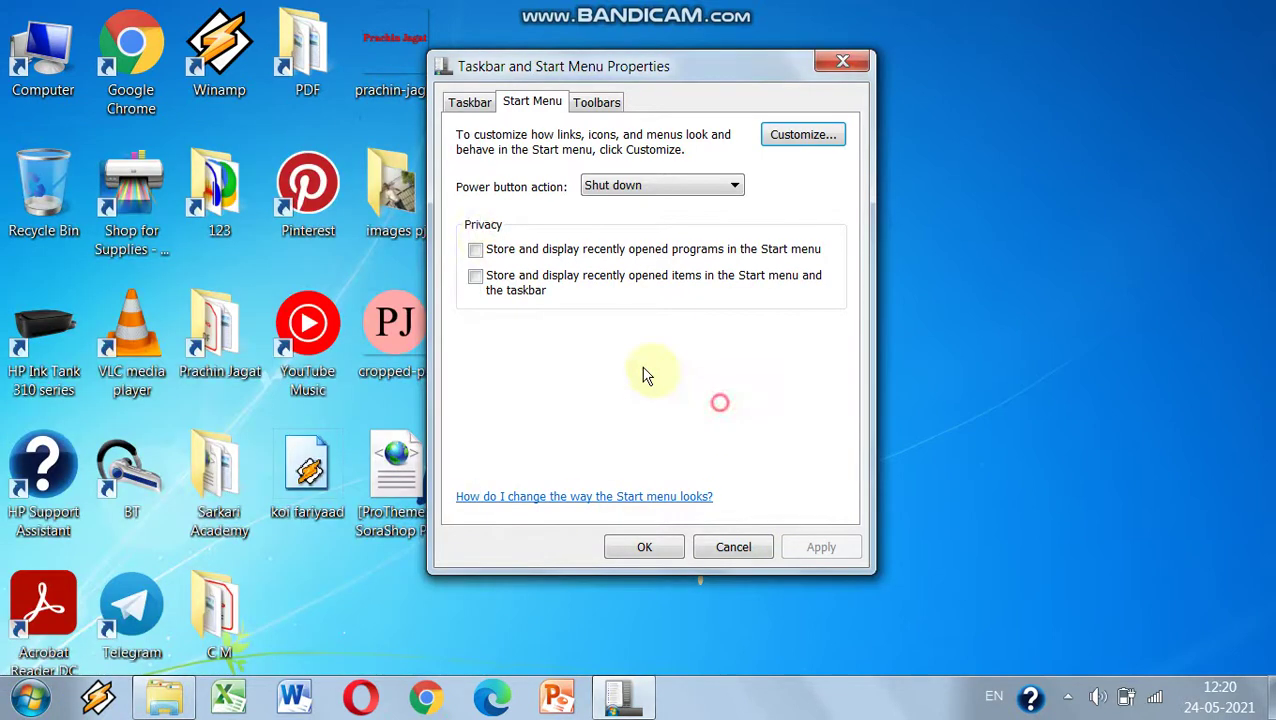
- Re-enable storing recently opened programs and items, apply it, and check the Start menu's program list
left_click(480, 251)
left_click(476, 278)
left_click(806, 550)
left_click(32, 700)
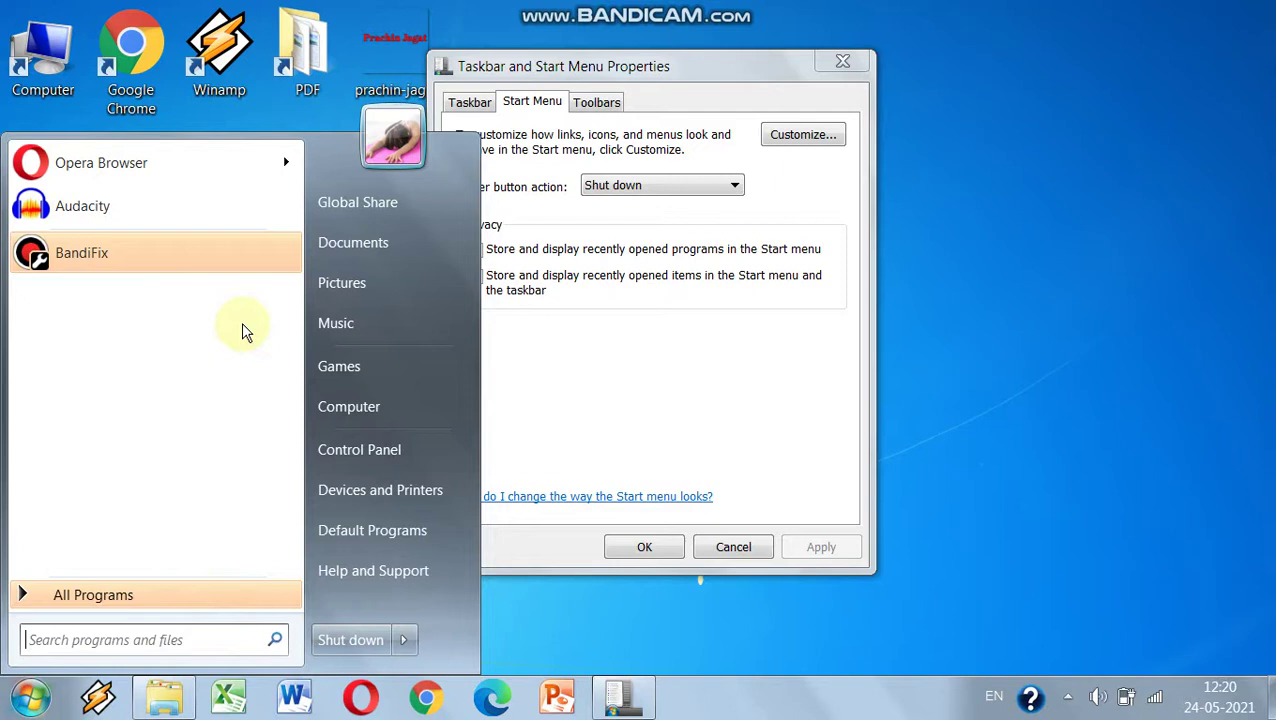
left_click(692, 365)
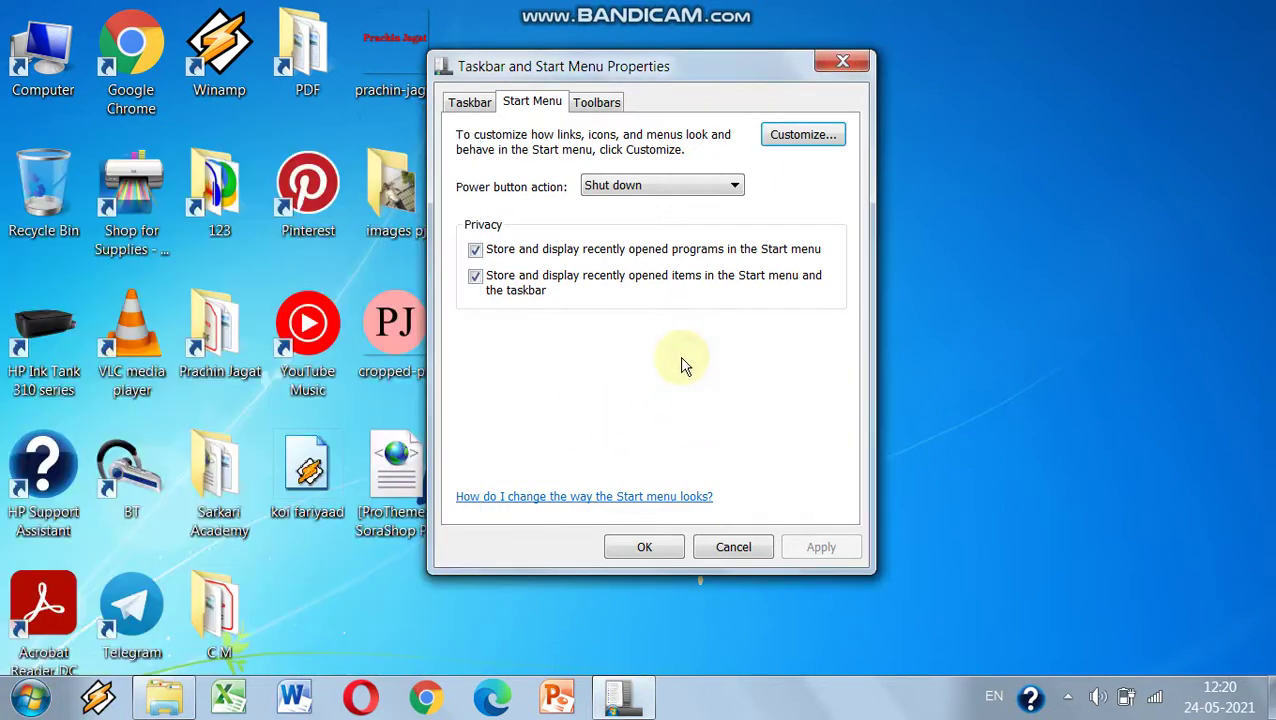
- Remove the HP Support Assistant Quick Access toolbar from the taskbar and apply the change
left_click(603, 108)
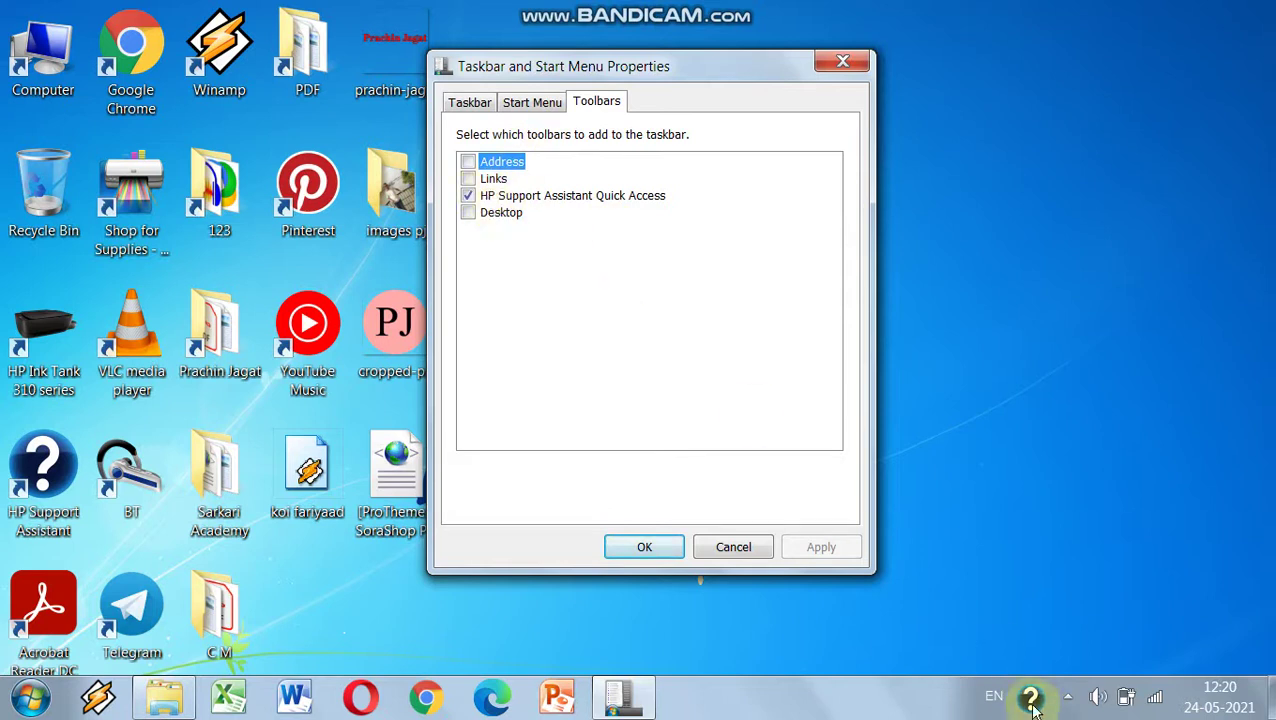
double_click(517, 197)
left_click(819, 547)
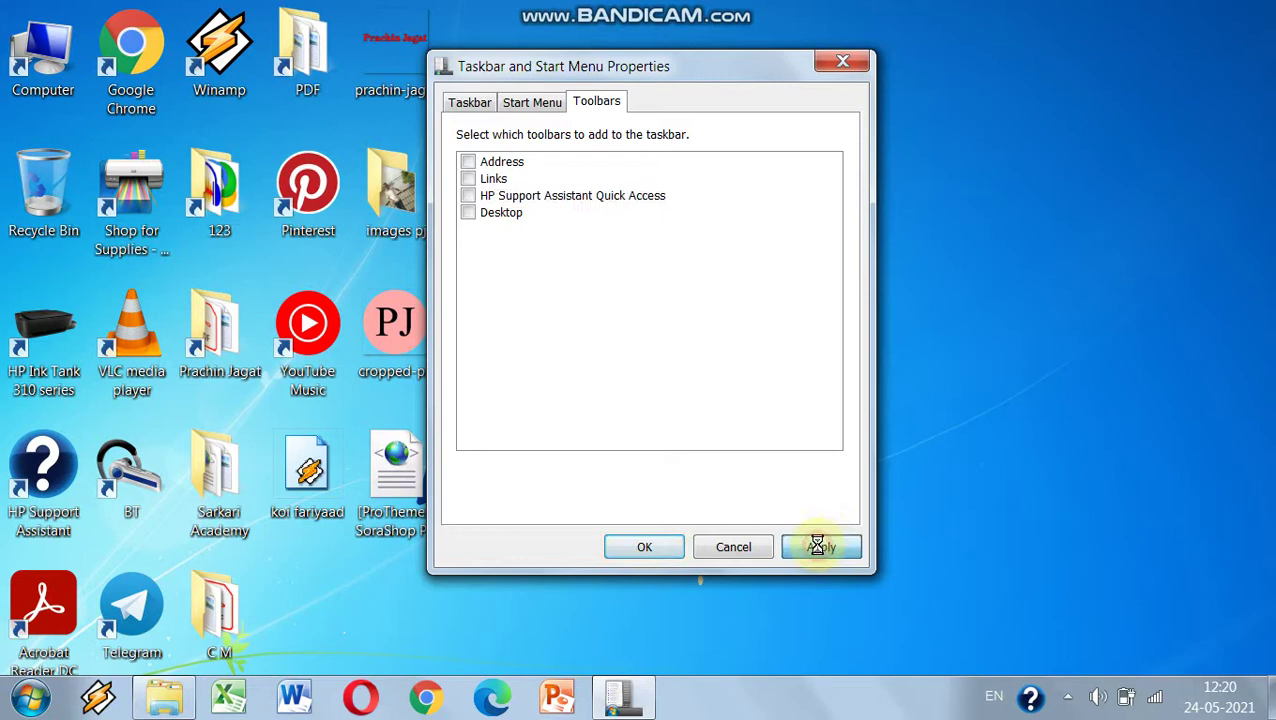
- Add the Address toolbar to the taskbar, apply the change, and check the toolbar's address list
left_click(1067, 699)
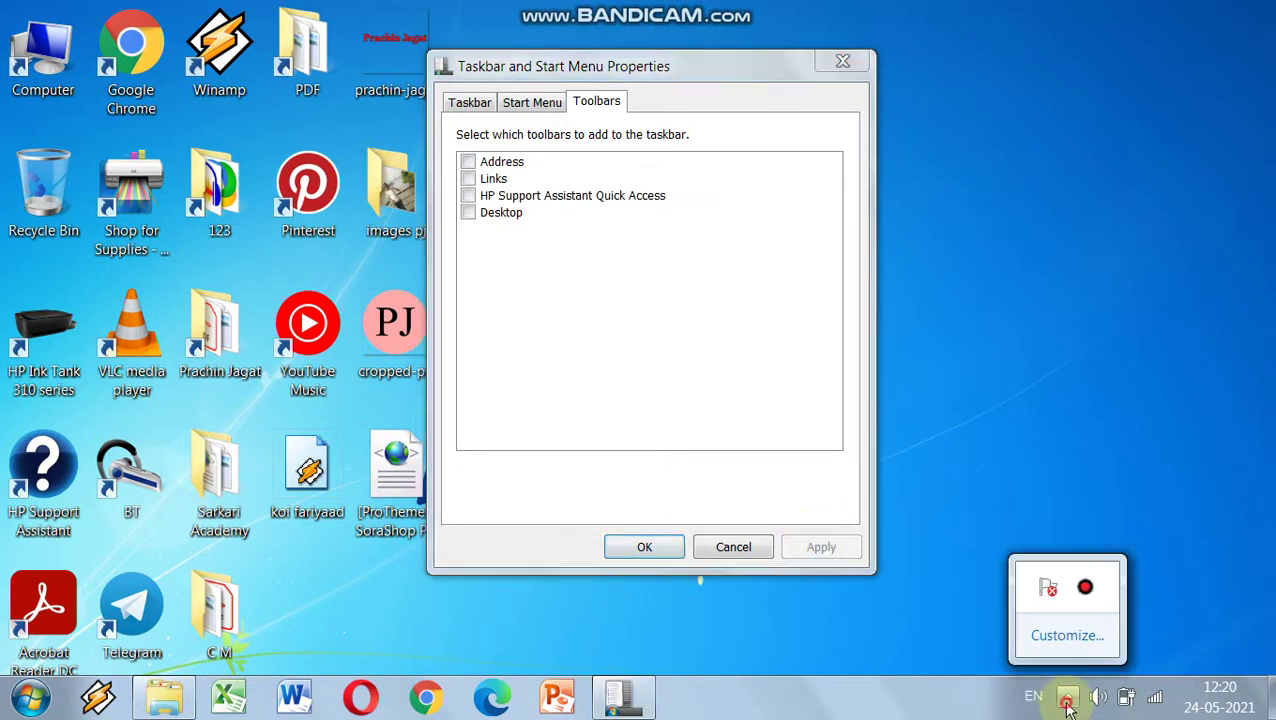
left_click(1067, 701)
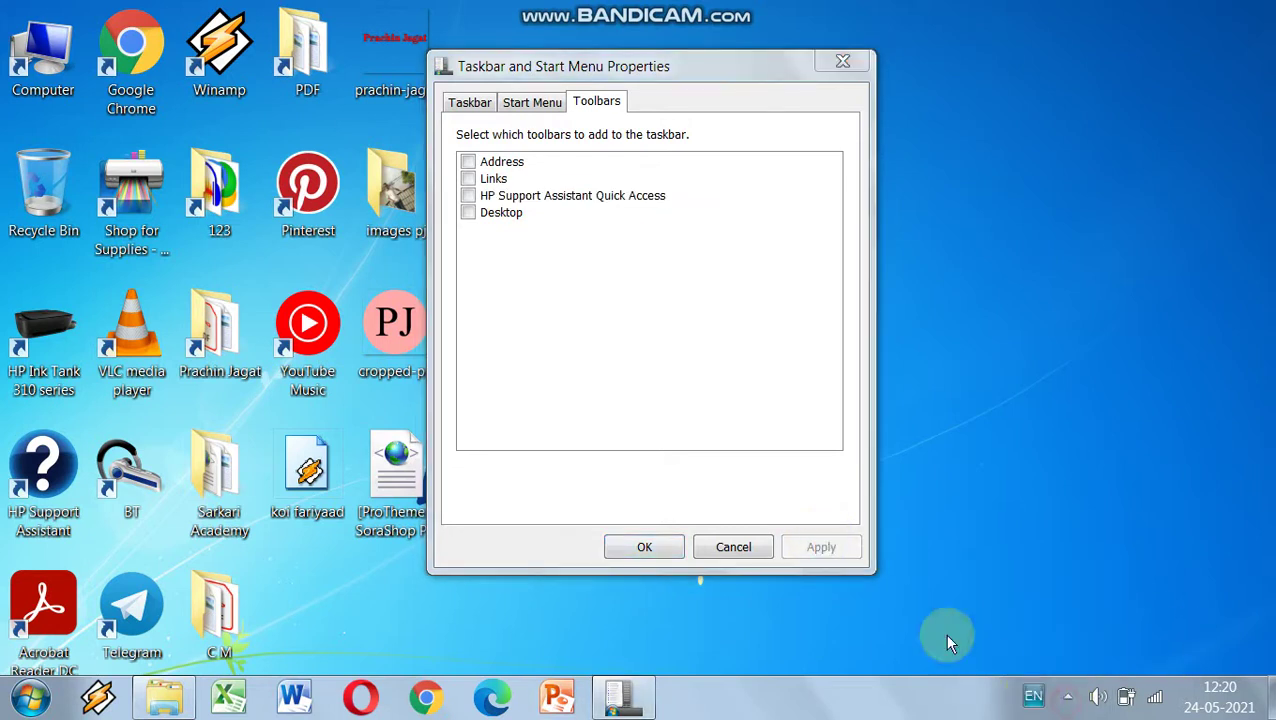
double_click(486, 164)
left_click(826, 556)
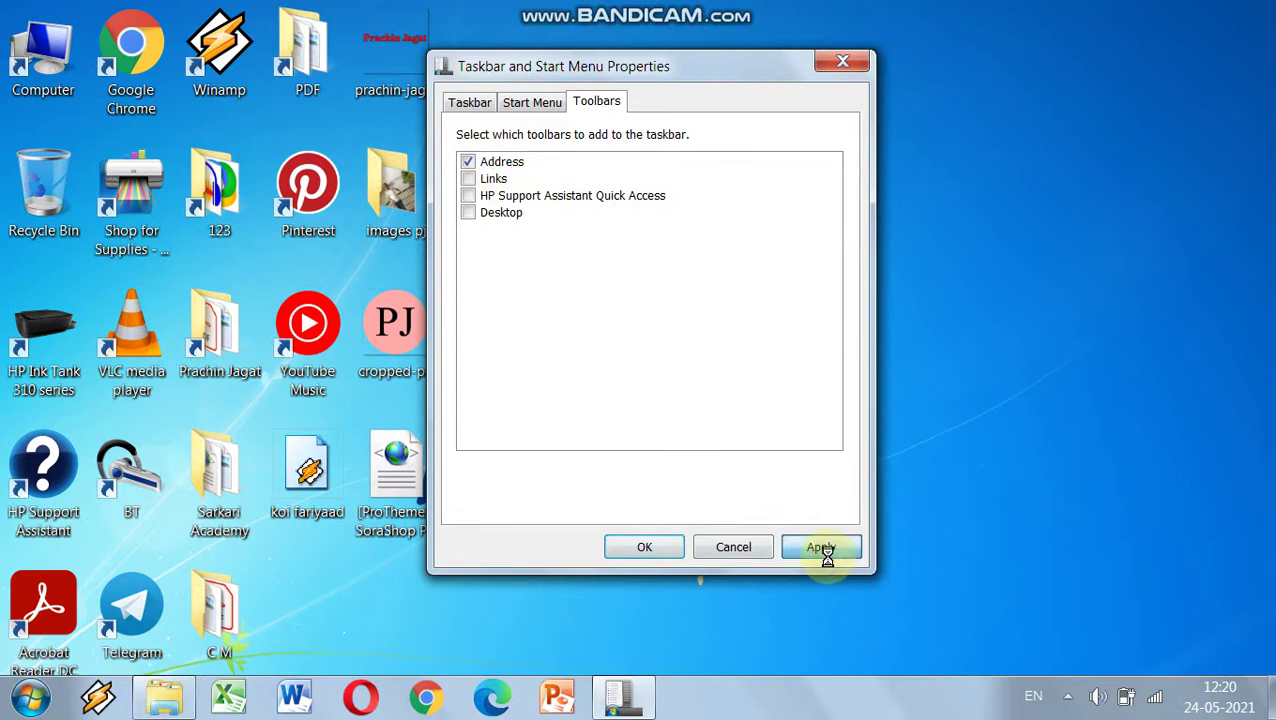
left_click(855, 697)
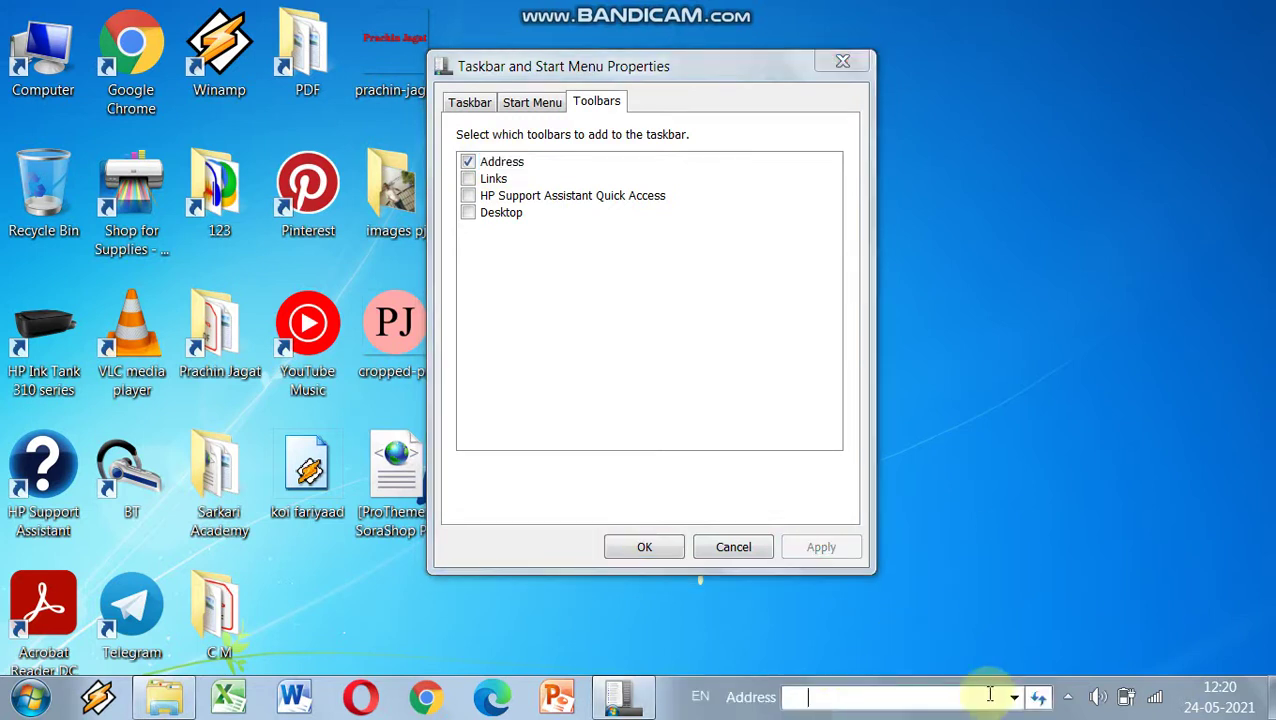
left_click(1014, 698)
left_click(983, 660)
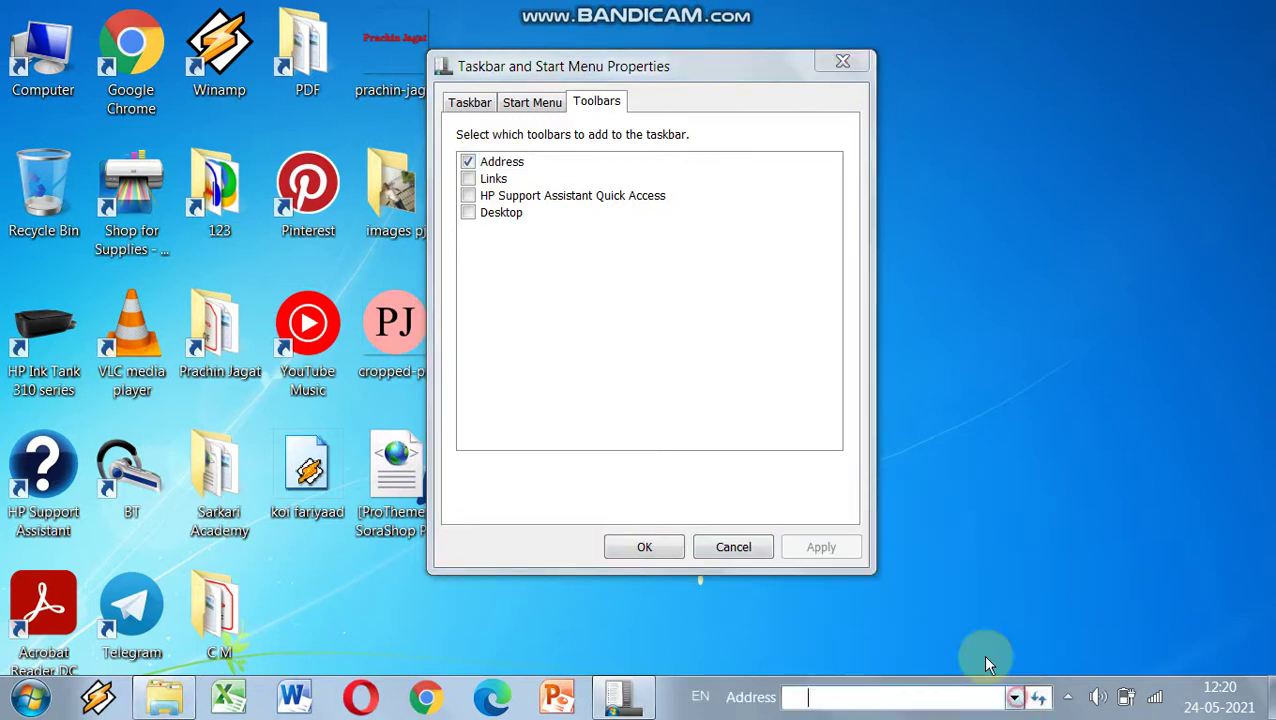
- Replace the Address toolbar with the Links toolbar on the taskbar and apply the change
double_click(490, 165)
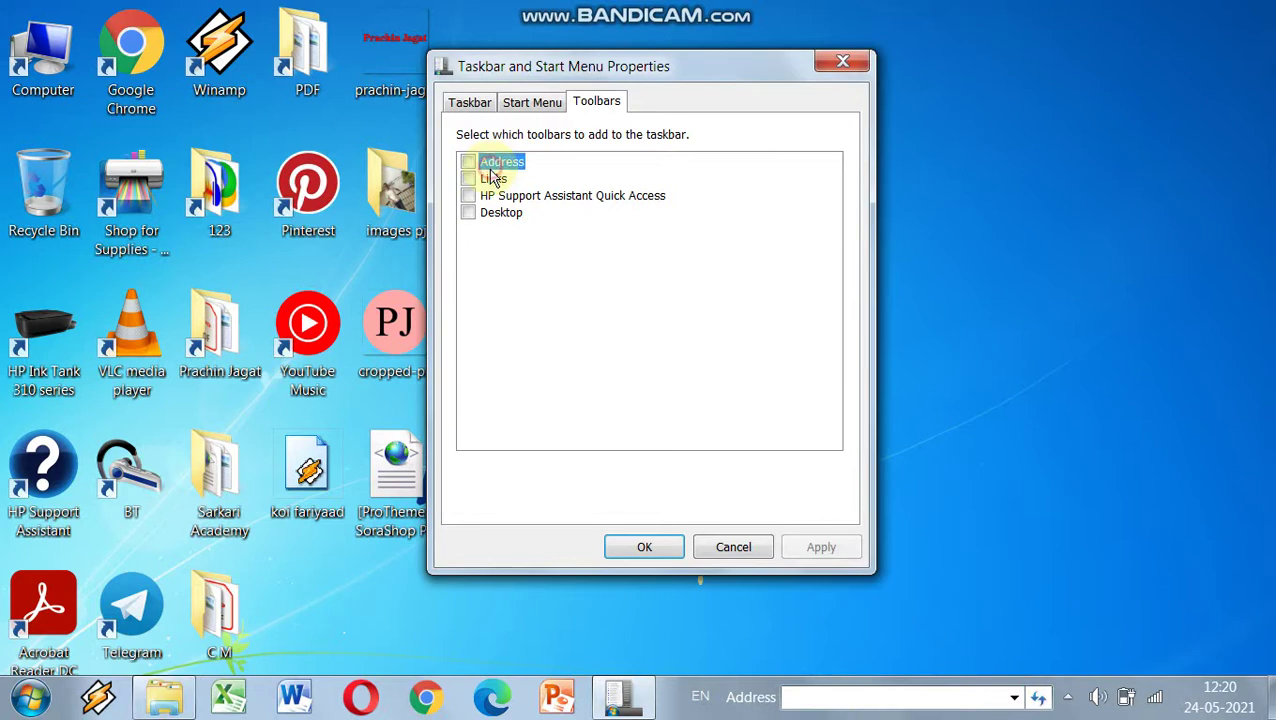
double_click(493, 178)
left_click(812, 547)
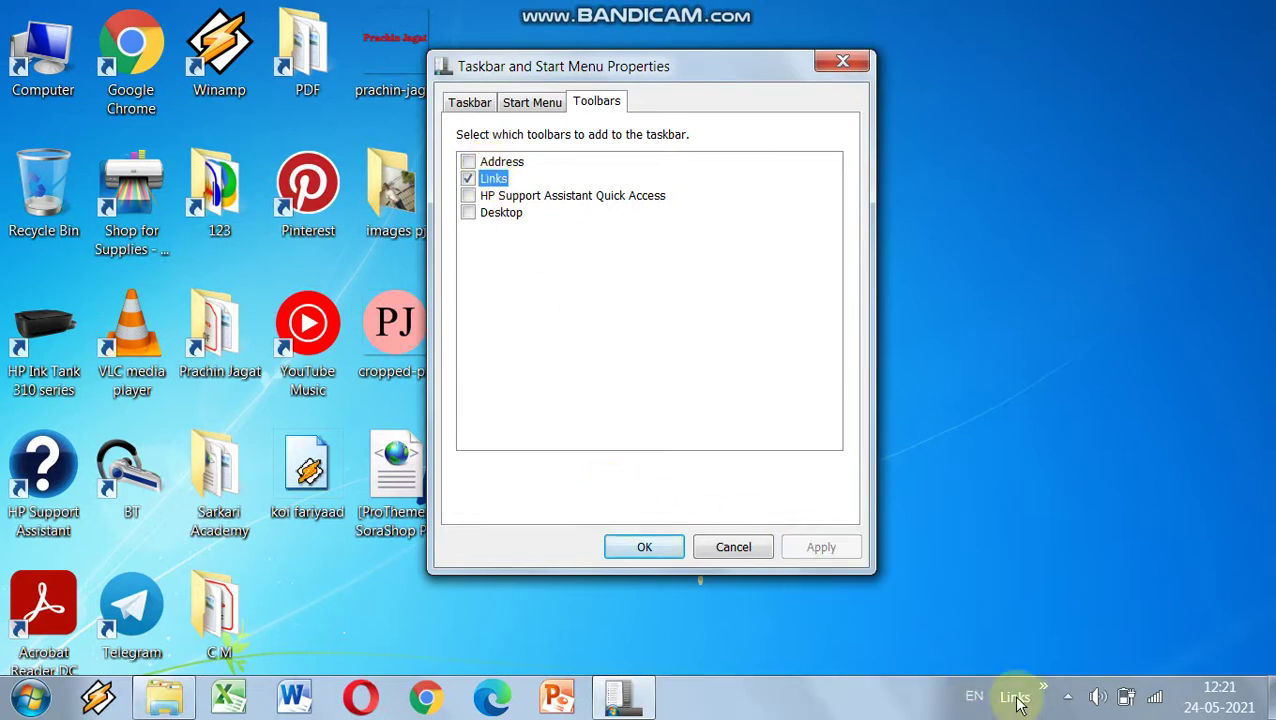
left_click(1014, 698)
- Replace the Links toolbar with the Desktop toolbar, apply the change, and view the toolbar's list of desktop items
double_click(492, 186)
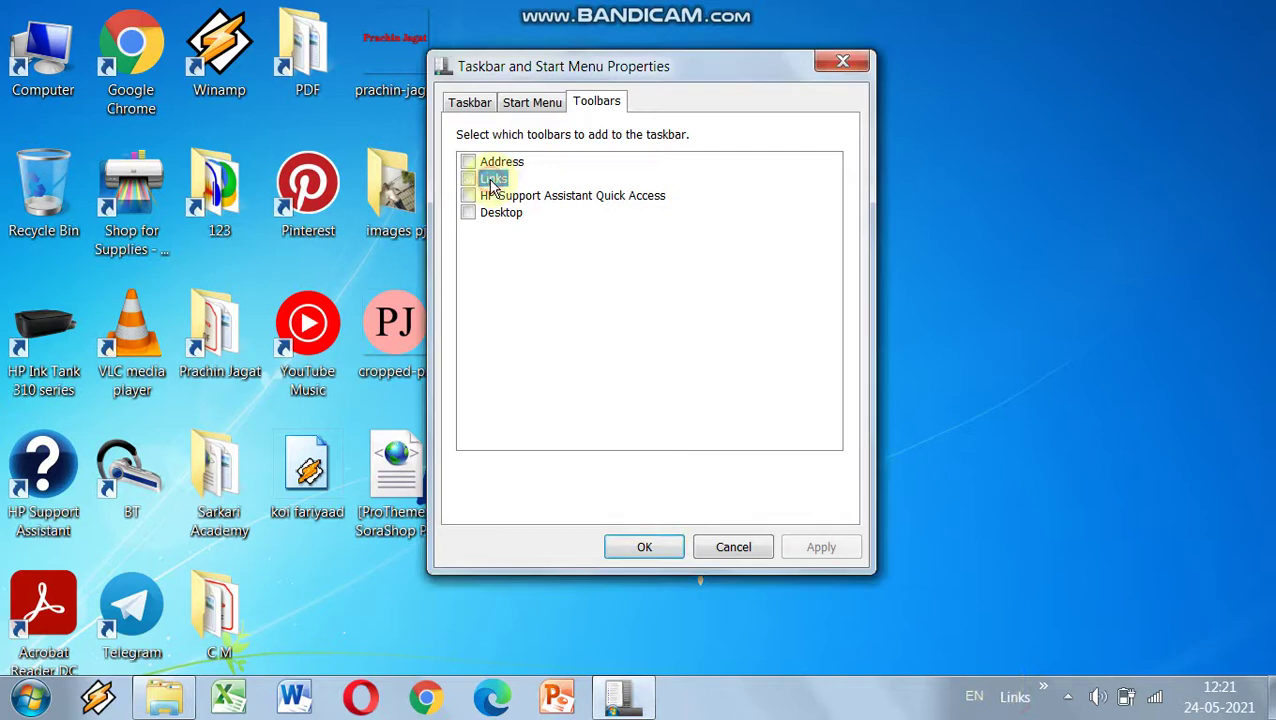
double_click(503, 214)
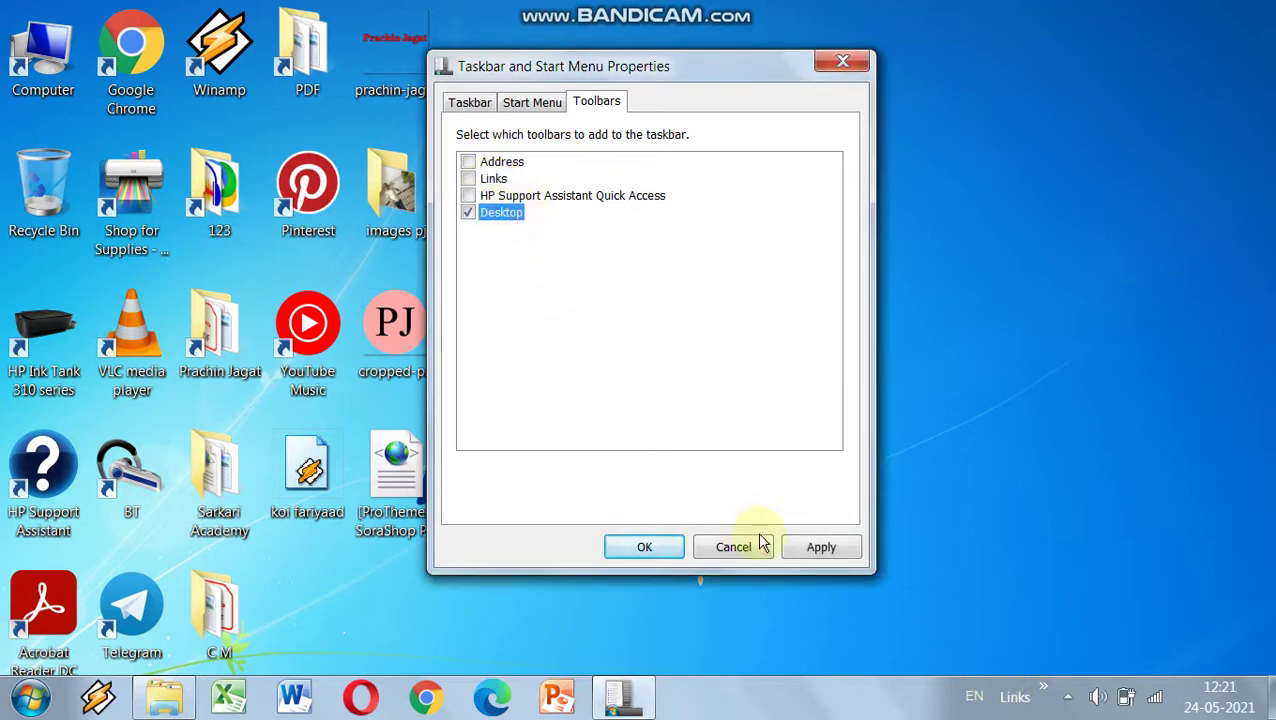
left_click(816, 547)
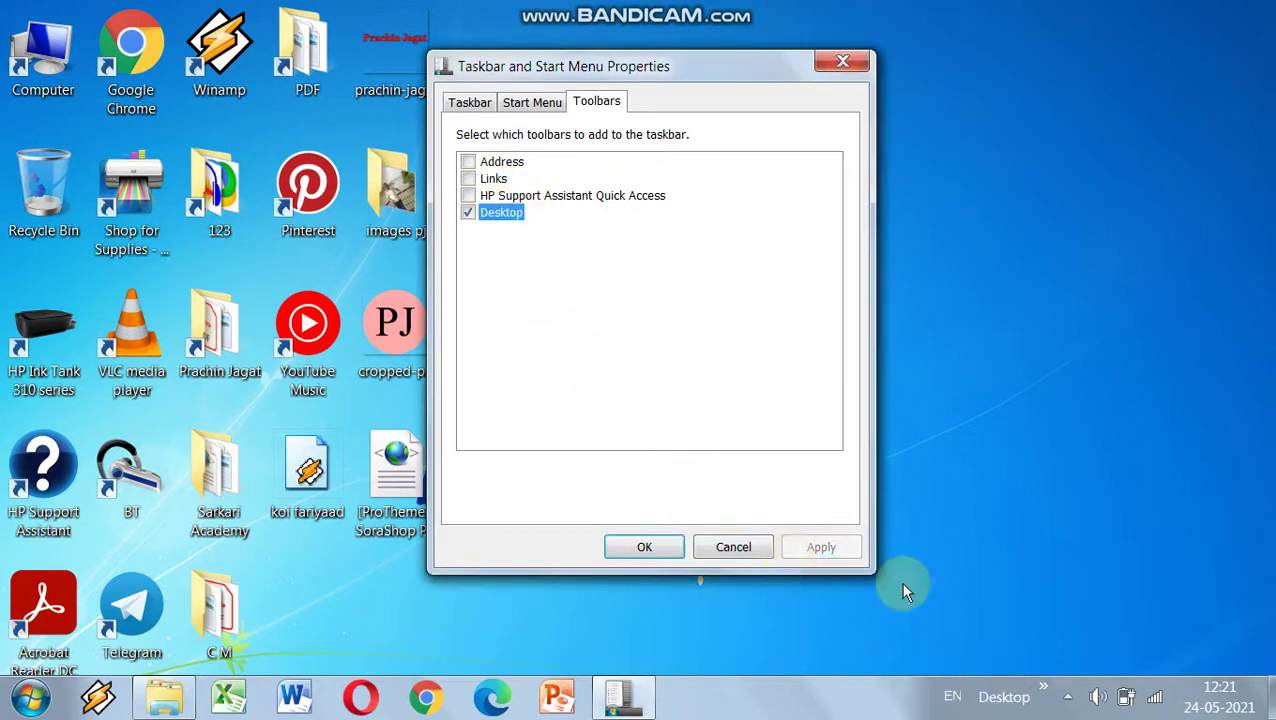
left_click(988, 702)
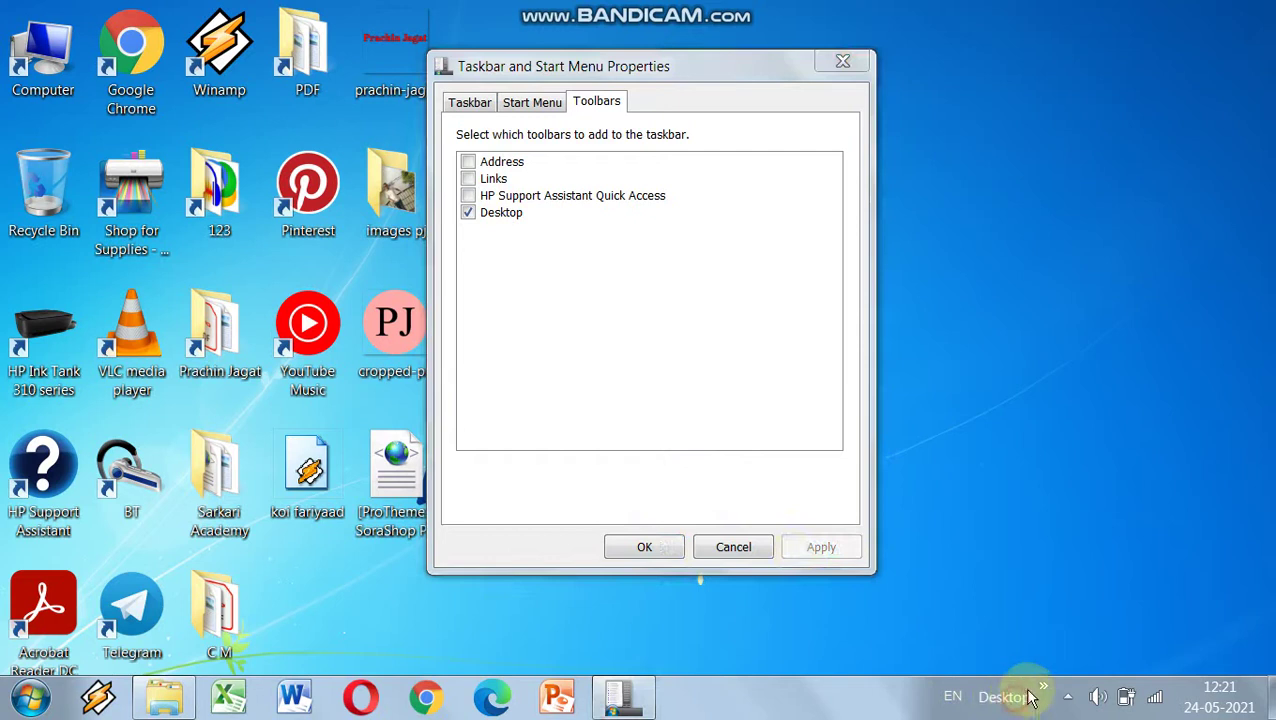
left_click(1042, 689)
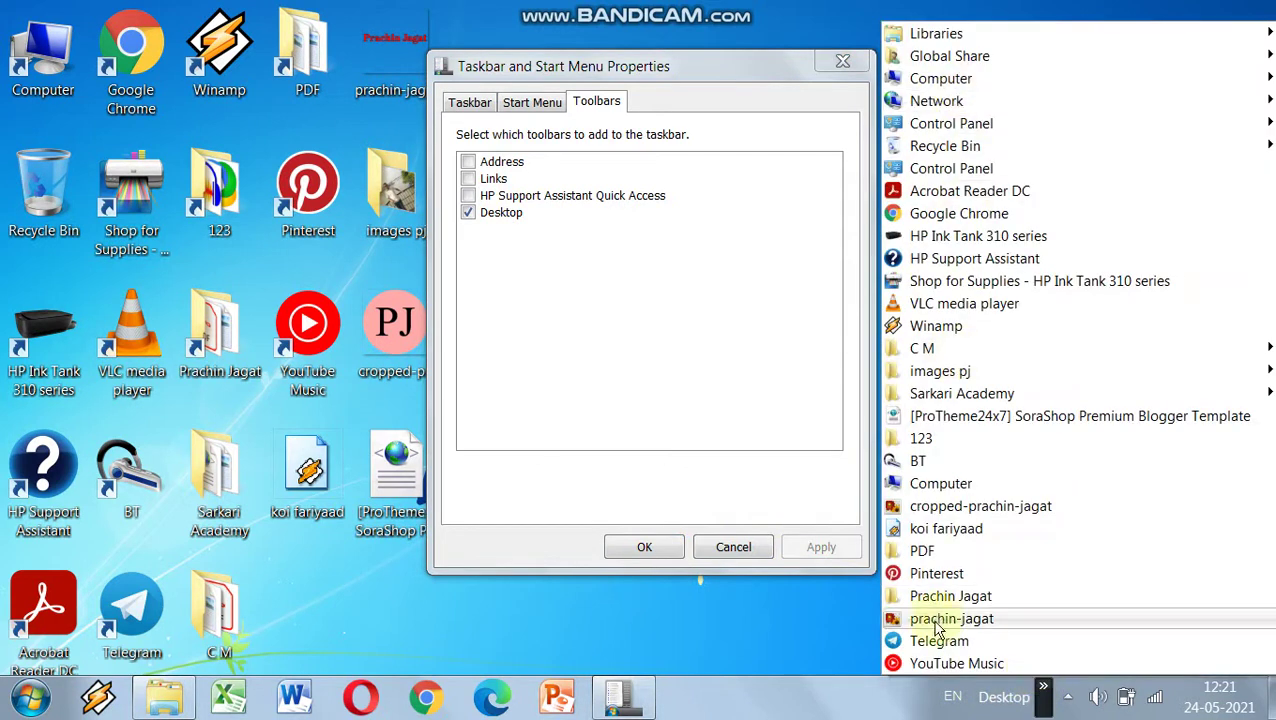
left_click(737, 616)
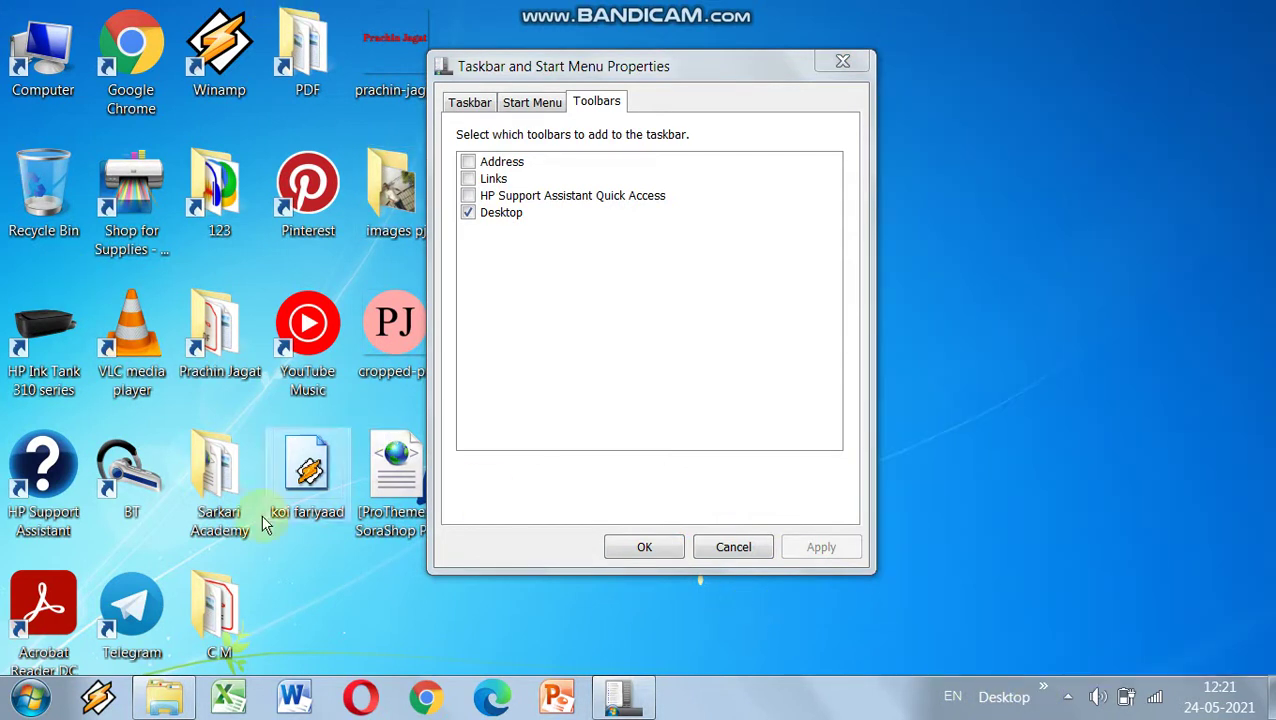
left_click(1066, 697)
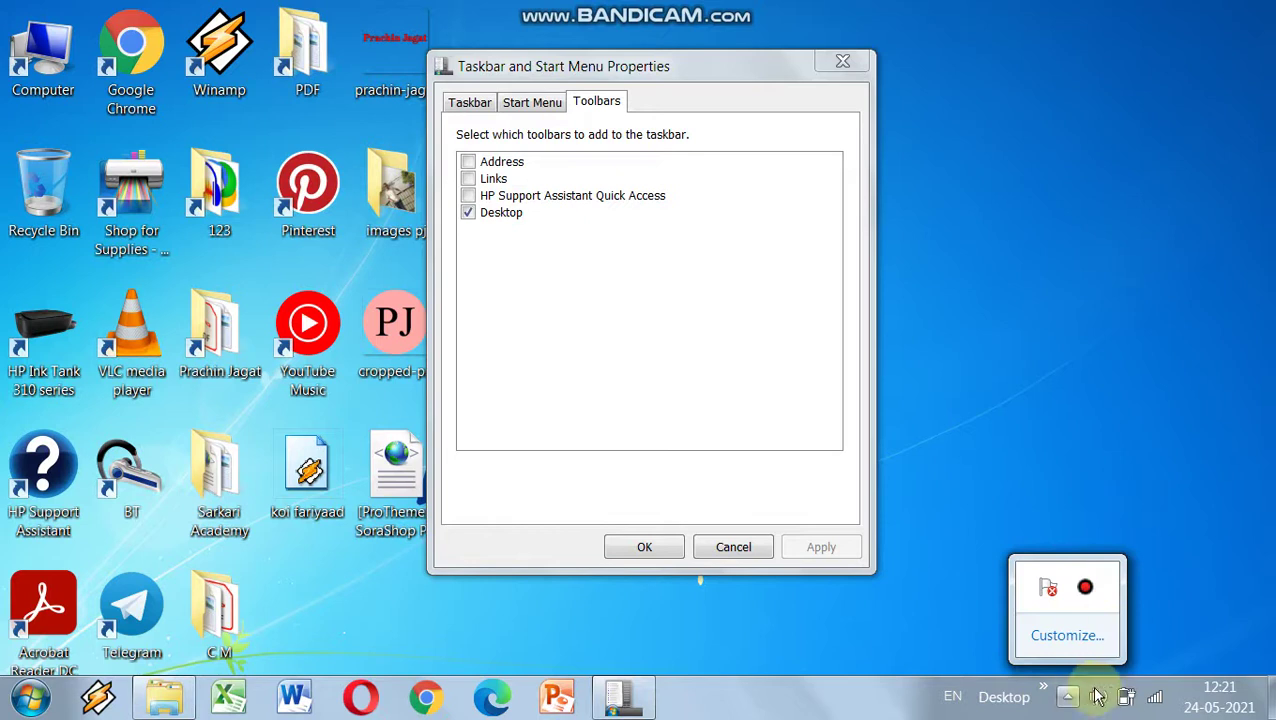
left_click(1045, 693)
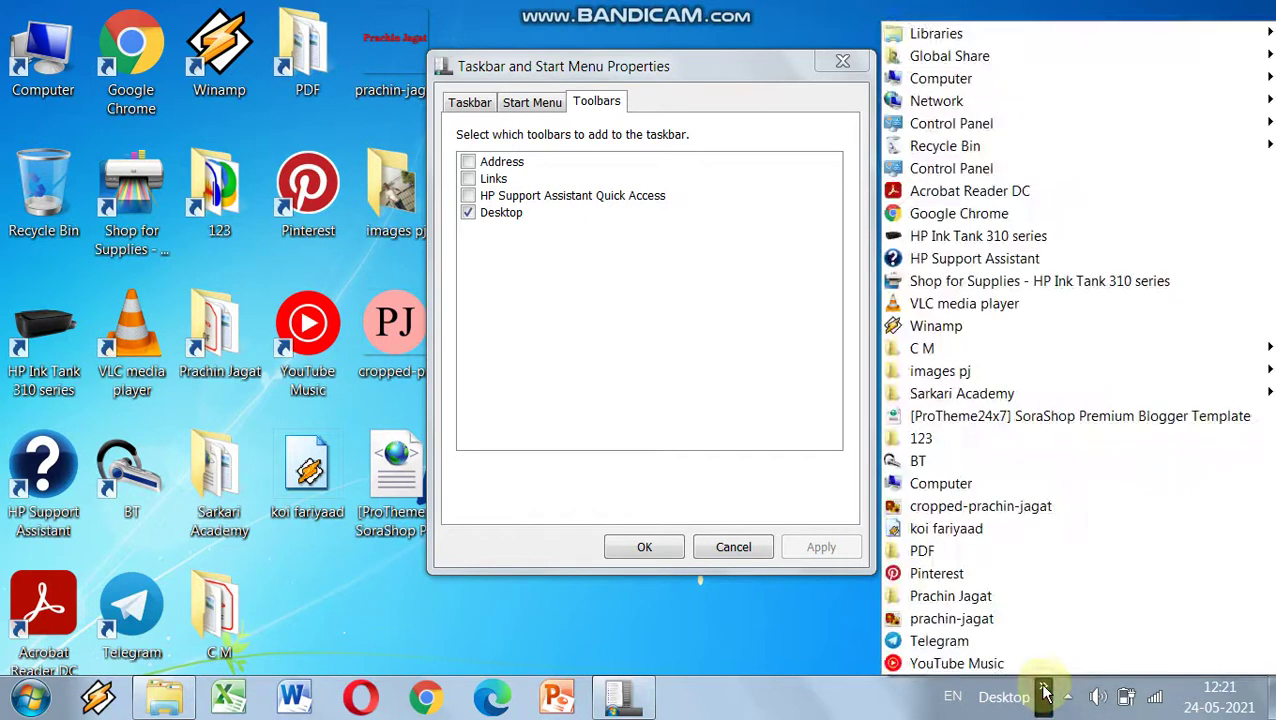
left_click(1045, 691)
- Add the HP Support Assistant Quick Access, Links and Address toolbars alongside Desktop and apply the change
left_click(468, 195)
left_click(468, 178)
left_click(468, 161)
left_click(816, 547)
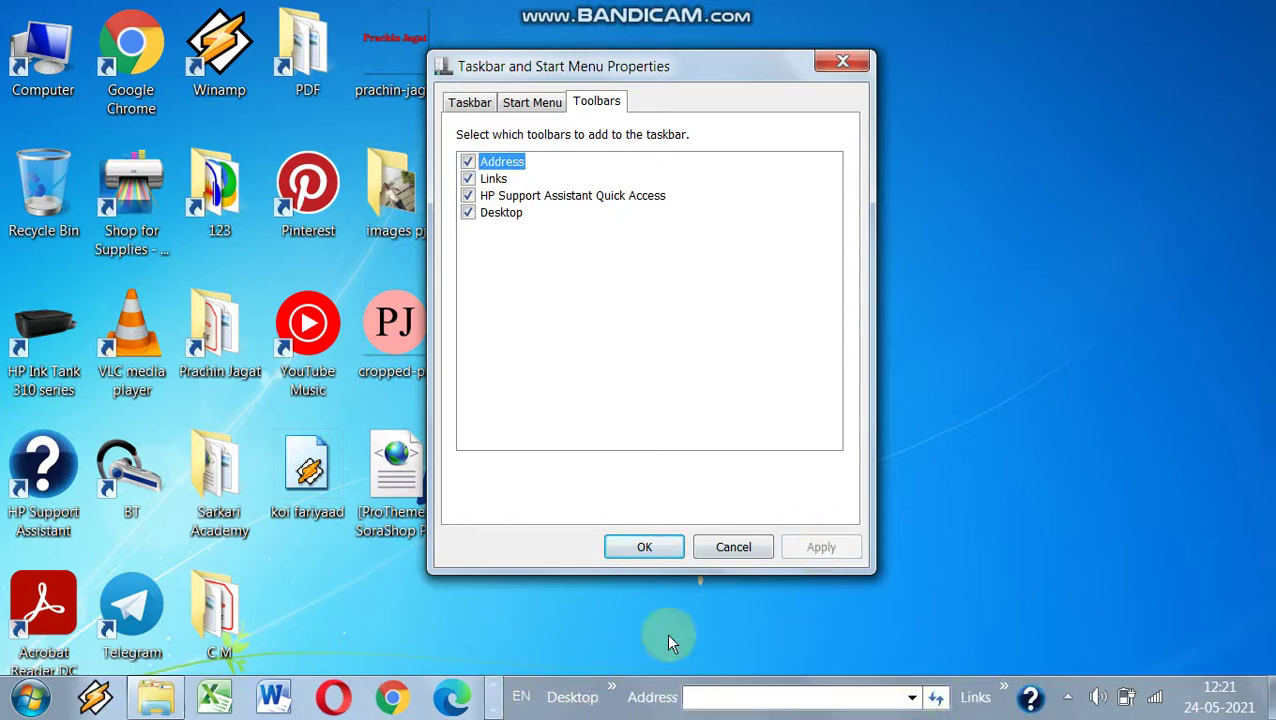
- Remove the Desktop, Address and Links toolbars, keeping only HP Support Assistant Quick Access, and apply the change
double_click(505, 213)
double_click(505, 196)
double_click(500, 162)
double_click(493, 179)
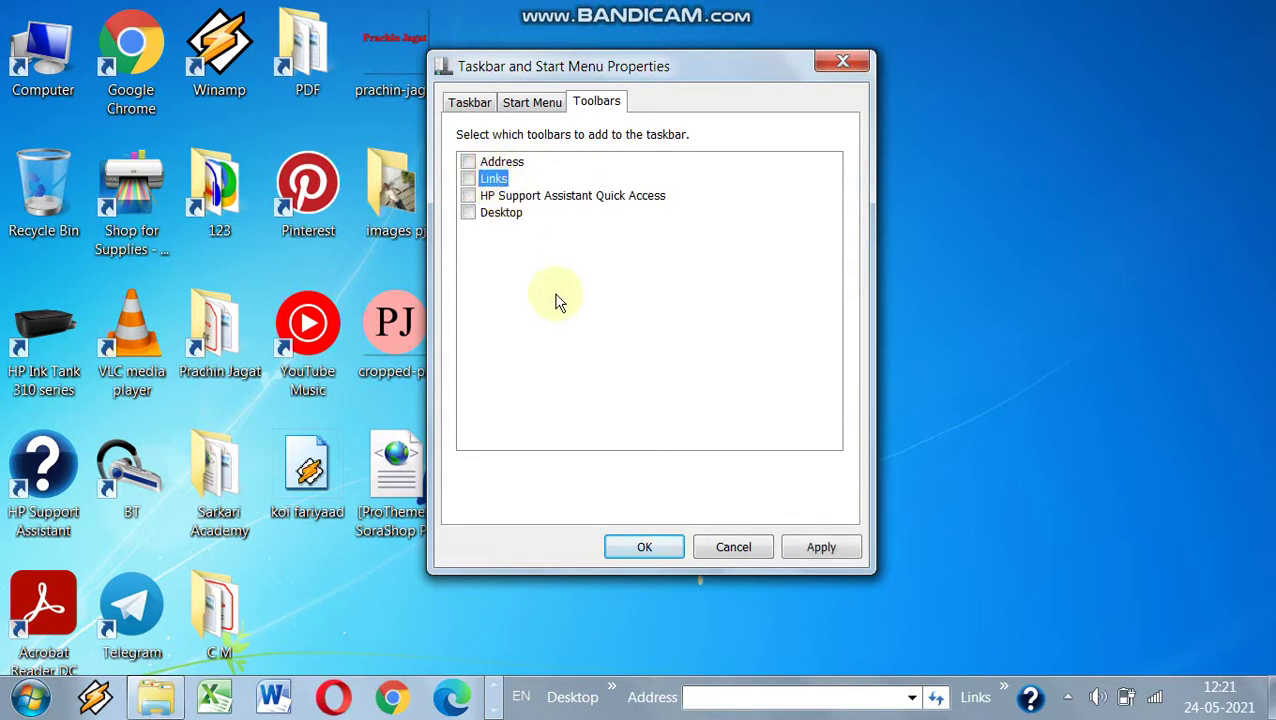
left_click(469, 198)
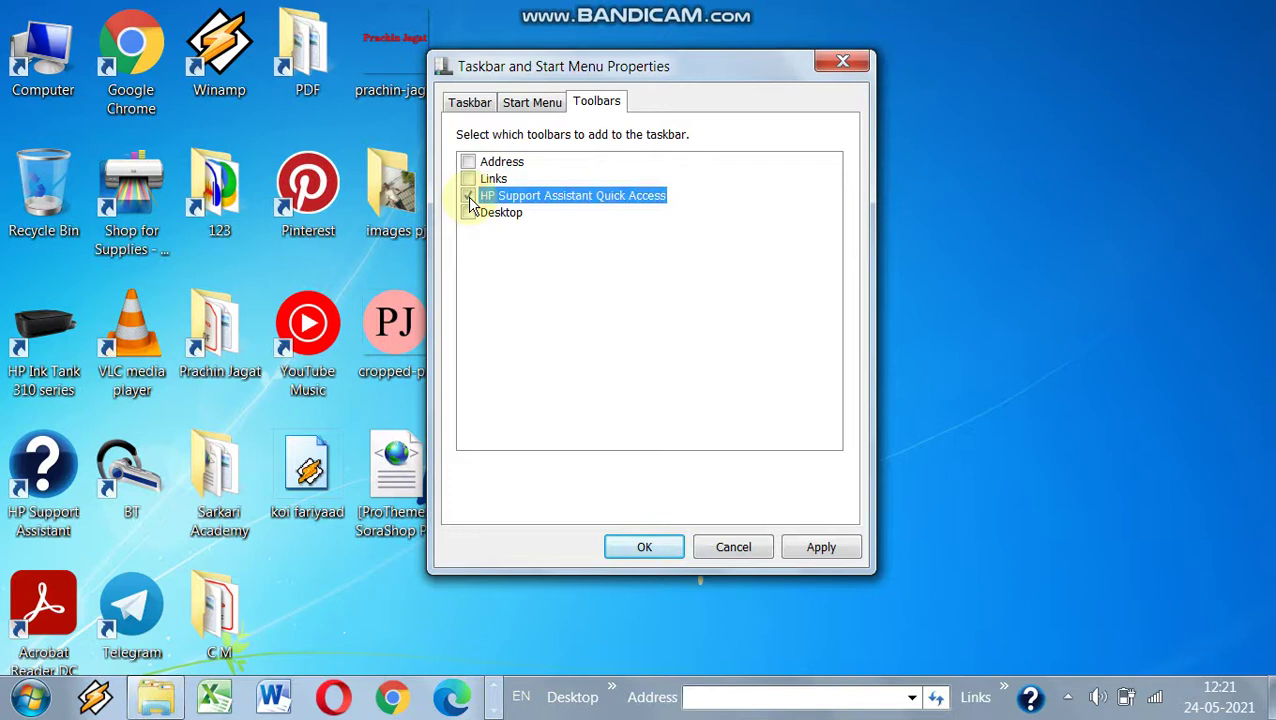
left_click(820, 550)
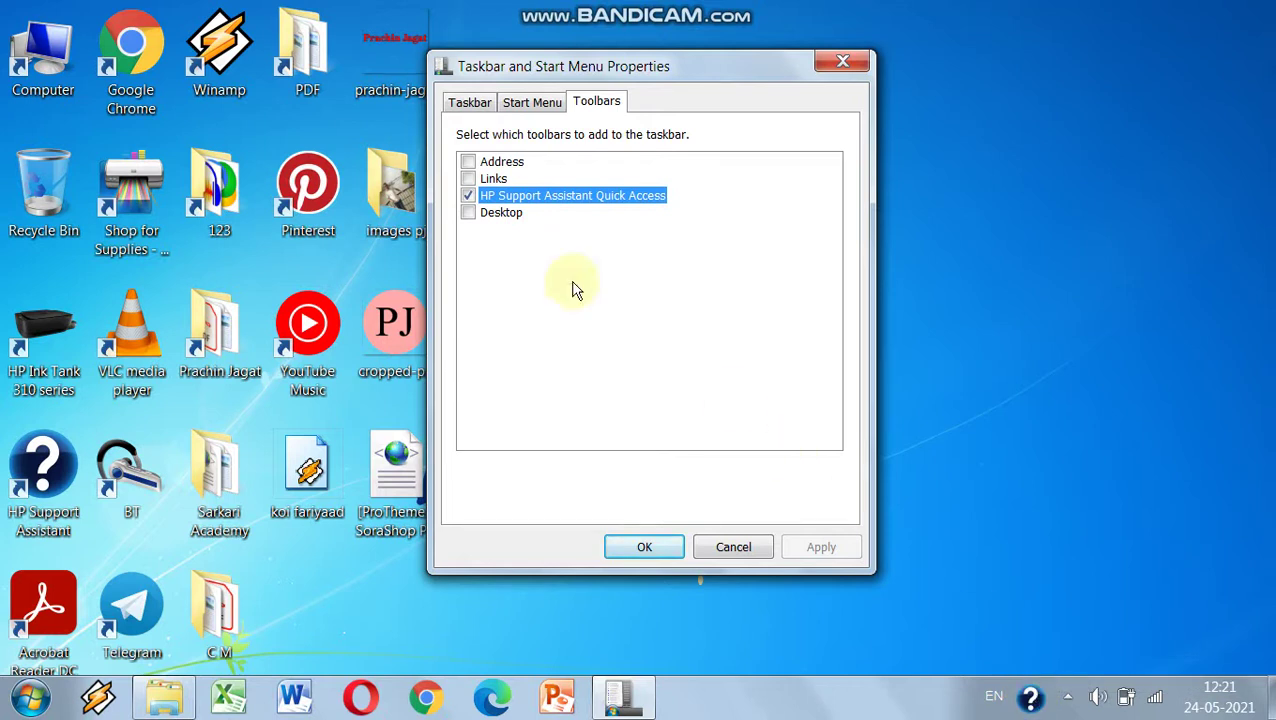
- Remove the HP Support Assistant Quick Access toolbar, apply the change, and close the Taskbar and Start Menu Properties
left_click(503, 200)
left_click(818, 549)
left_click(644, 549)
- Refresh the desktop several times in a row
right_click(557, 51)
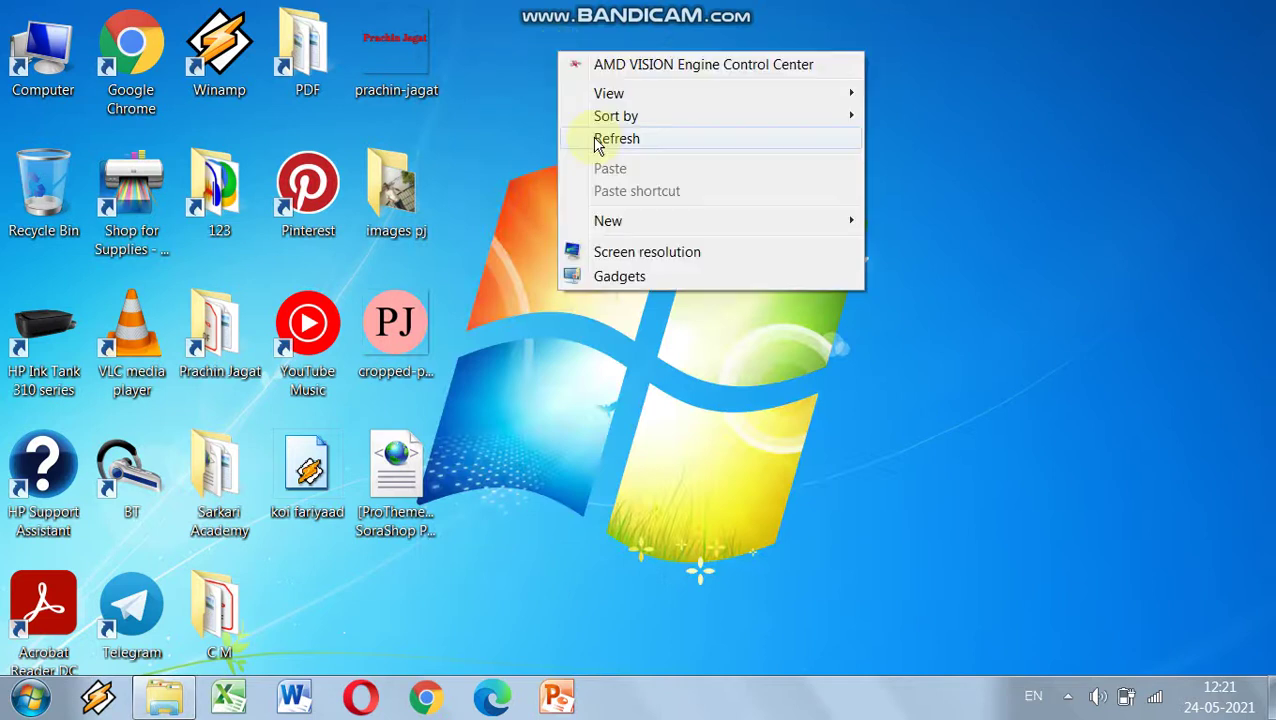
left_click(611, 150)
right_click(606, 145)
left_click(660, 232)
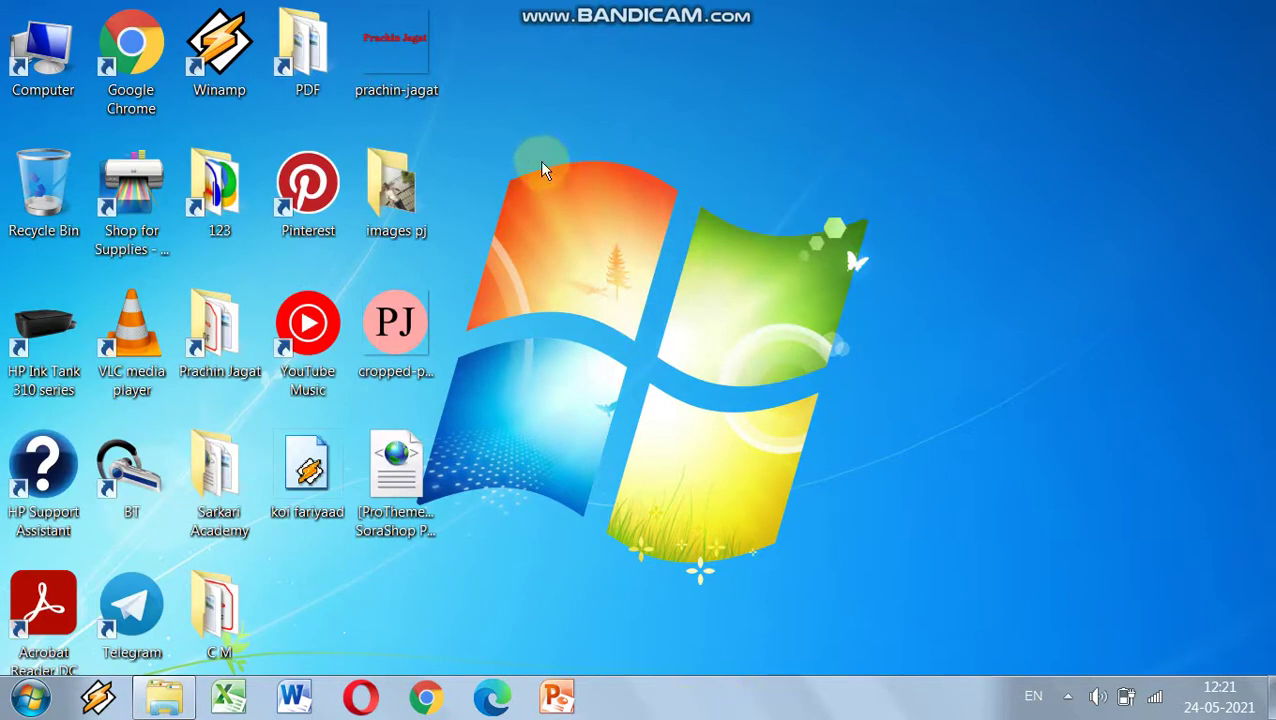
right_click(561, 64)
left_click(604, 143)
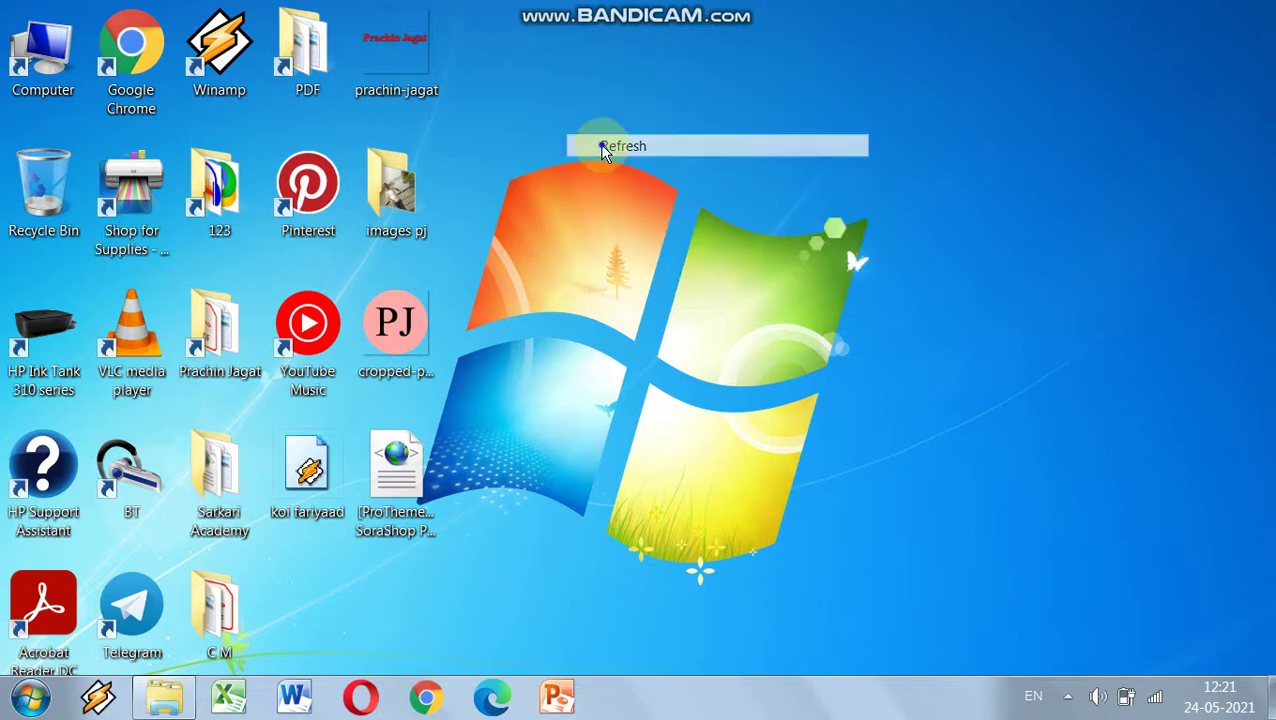
right_click(600, 146)
left_click(648, 233)
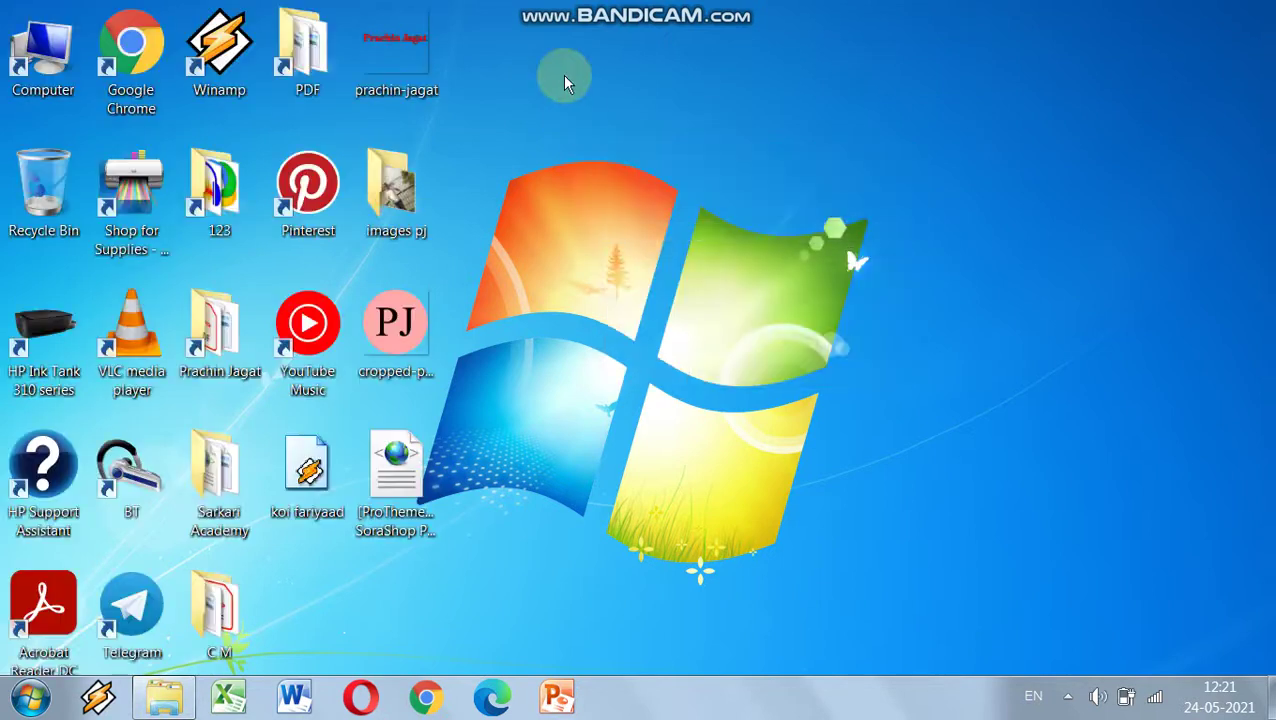
right_click(566, 76)
left_click(623, 172)
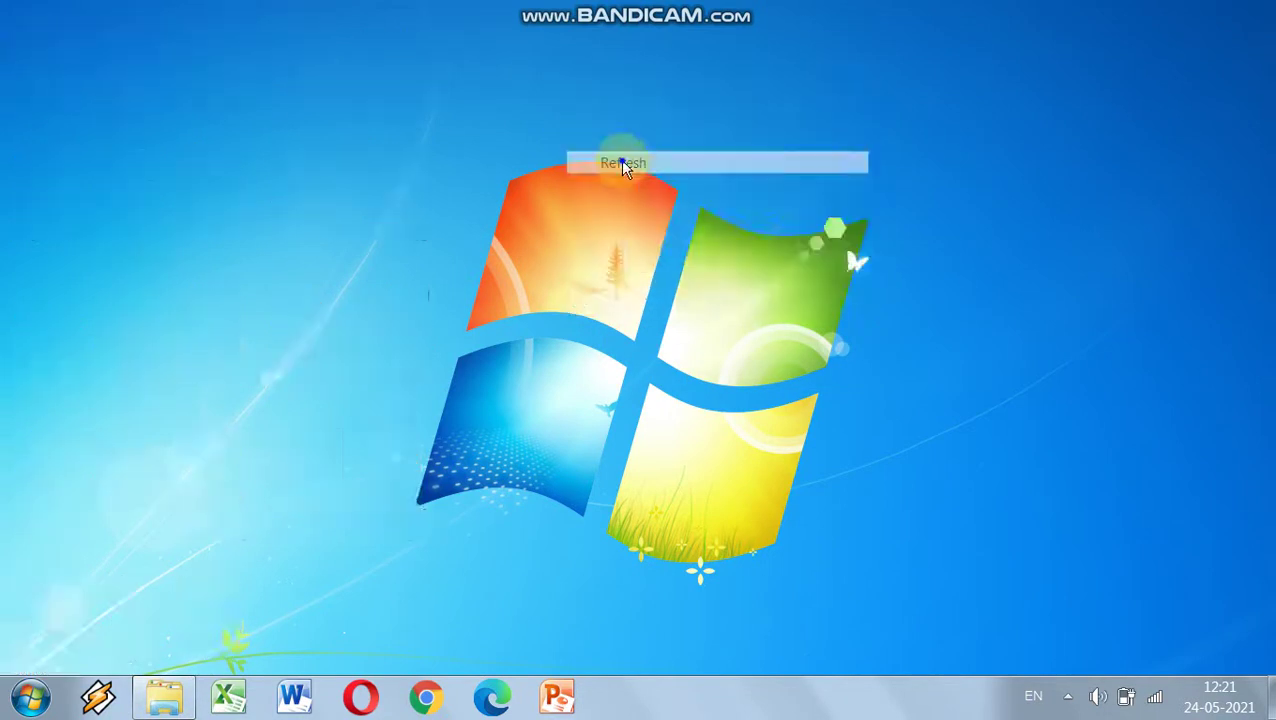
right_click(622, 161)
left_click(690, 247)
right_click(530, 24)
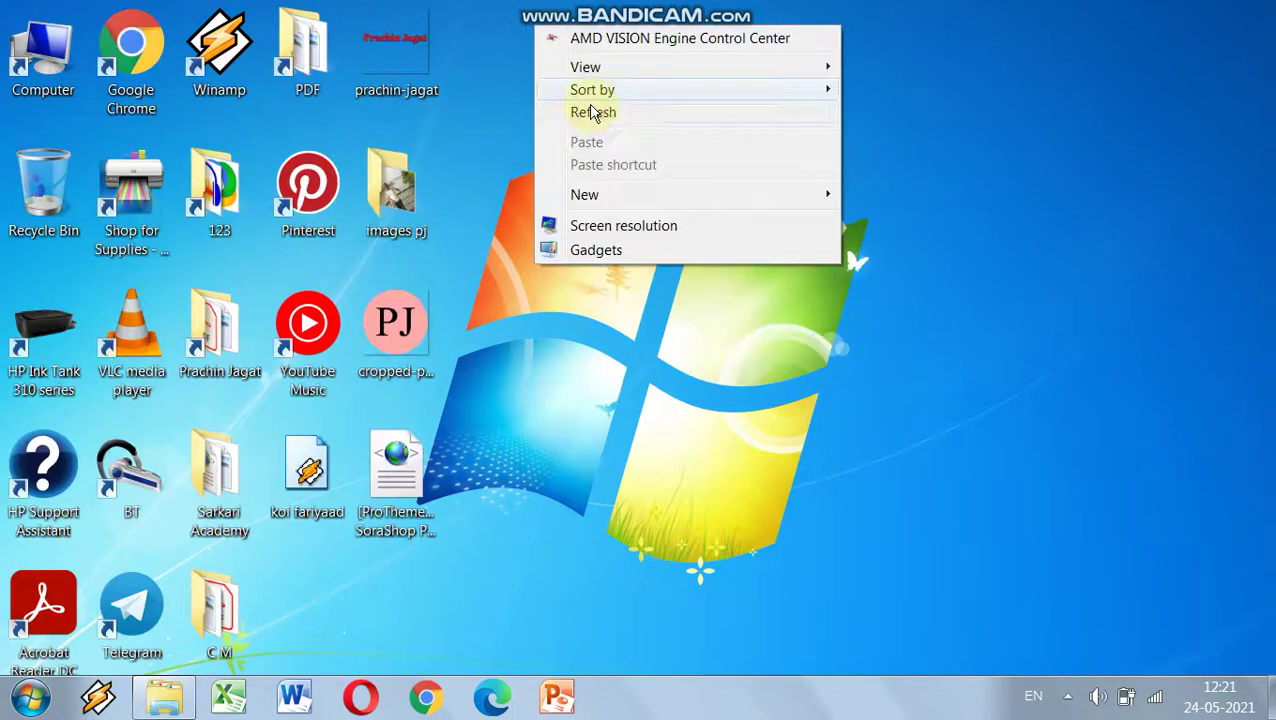
left_click(598, 113)
right_click(598, 114)
left_click(657, 200)
right_click(660, 202)
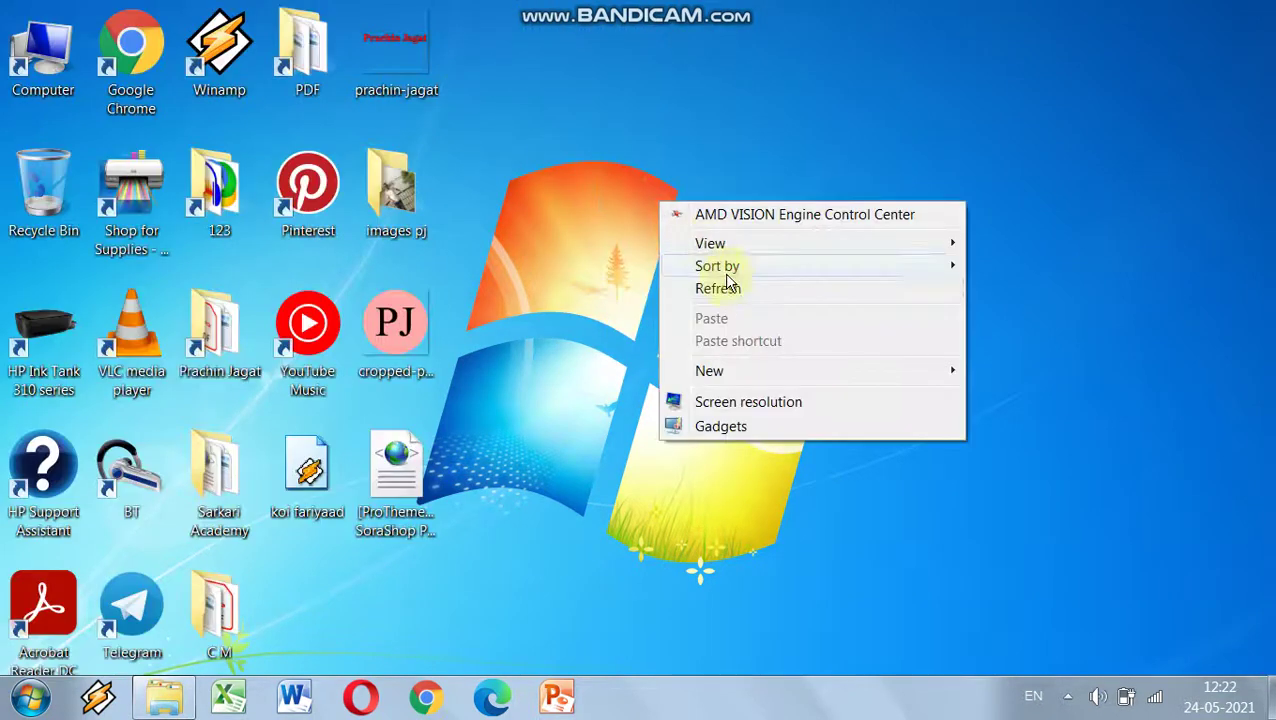
left_click(726, 289)
right_click(723, 281)
left_click(770, 364)
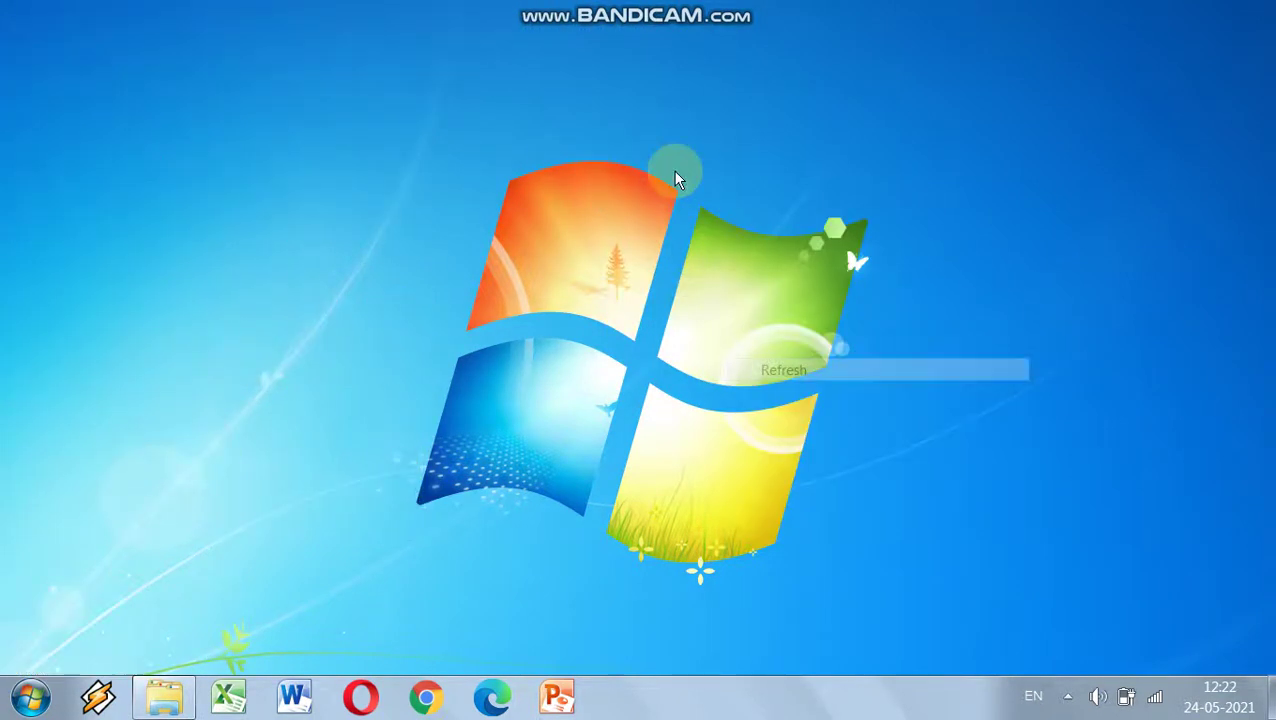